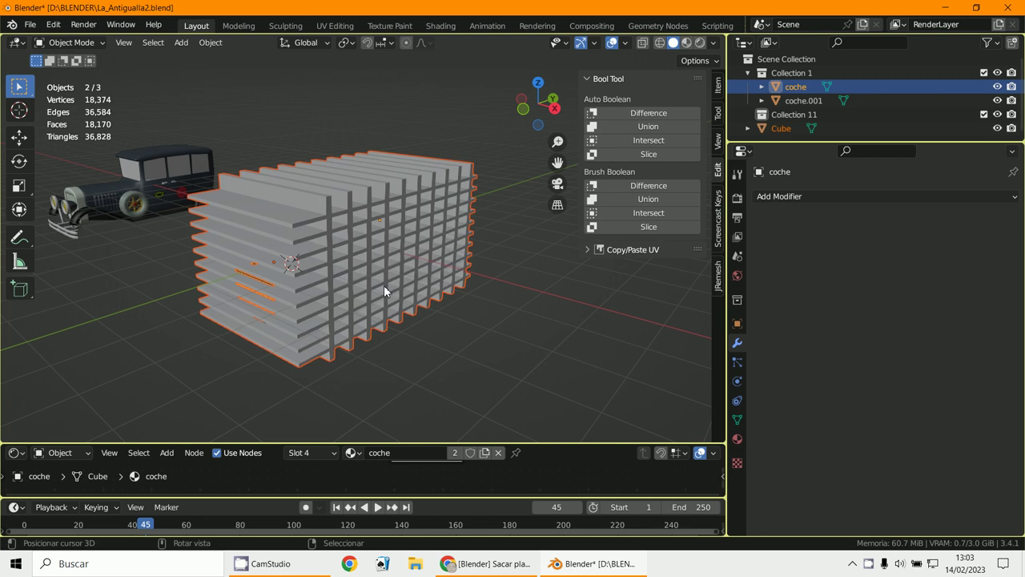
# Select the Cube lattice block and examine its interlocking slats from several sides
pyautogui.click(383, 286)
pyautogui.moveTo(376, 218); pyautogui.dragTo(311, 282, button='middle')
pyautogui.moveTo(405, 236); pyautogui.dragTo(362, 252, button='middle')
pyautogui.moveTo(449, 219); pyautogui.dragTo(416, 305, button='middle')
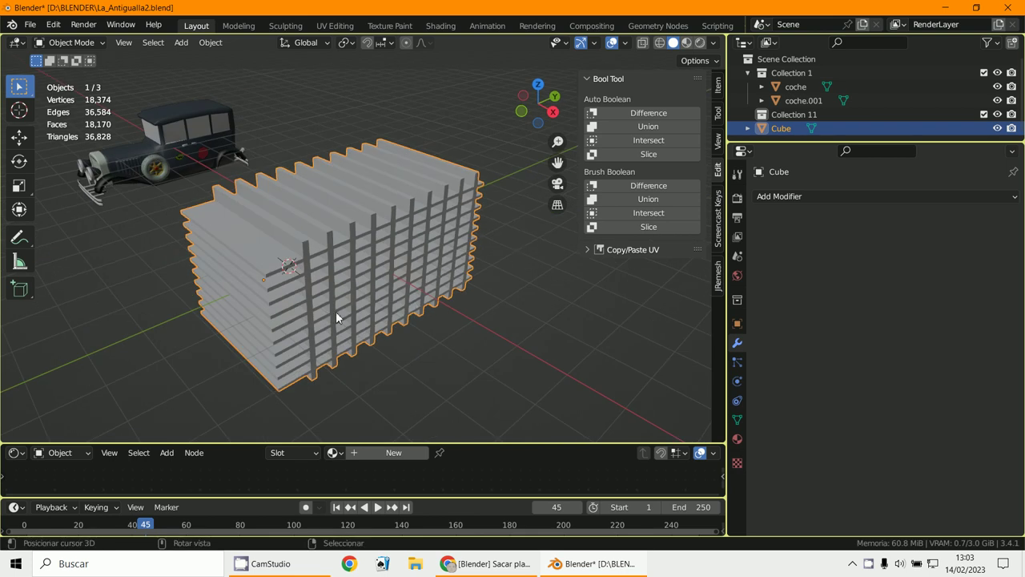
pyautogui.moveTo(336, 317); pyautogui.dragTo(338, 309, button='middle')
pyautogui.moveTo(409, 268); pyautogui.dragTo(391, 243, button='middle')
pyautogui.scroll(1, 286, 224)
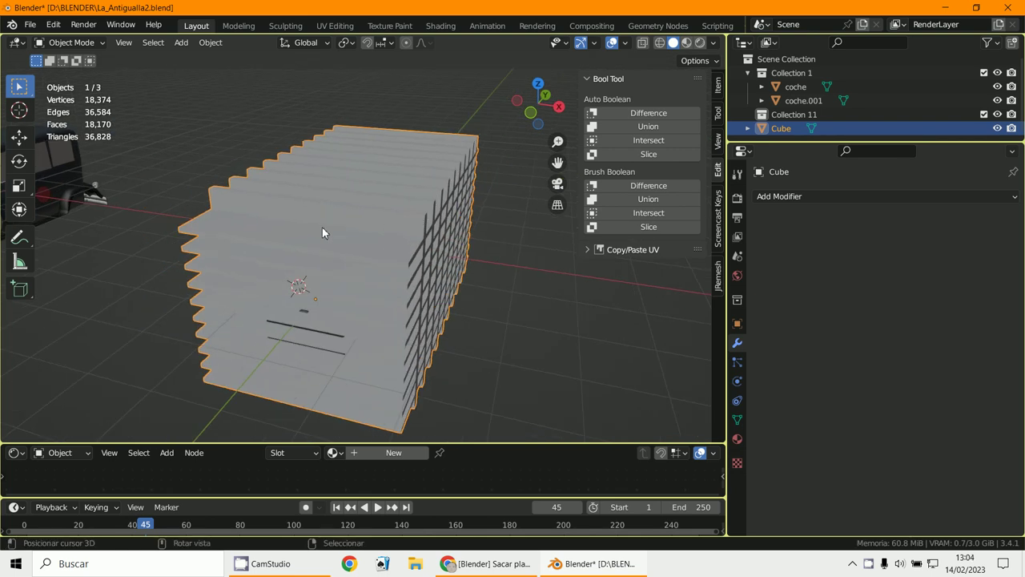
pyautogui.moveTo(480, 272); pyautogui.dragTo(324, 279, button='middle')
pyautogui.scroll(3, 372, 248)
pyautogui.scroll(-5, 426, 254)
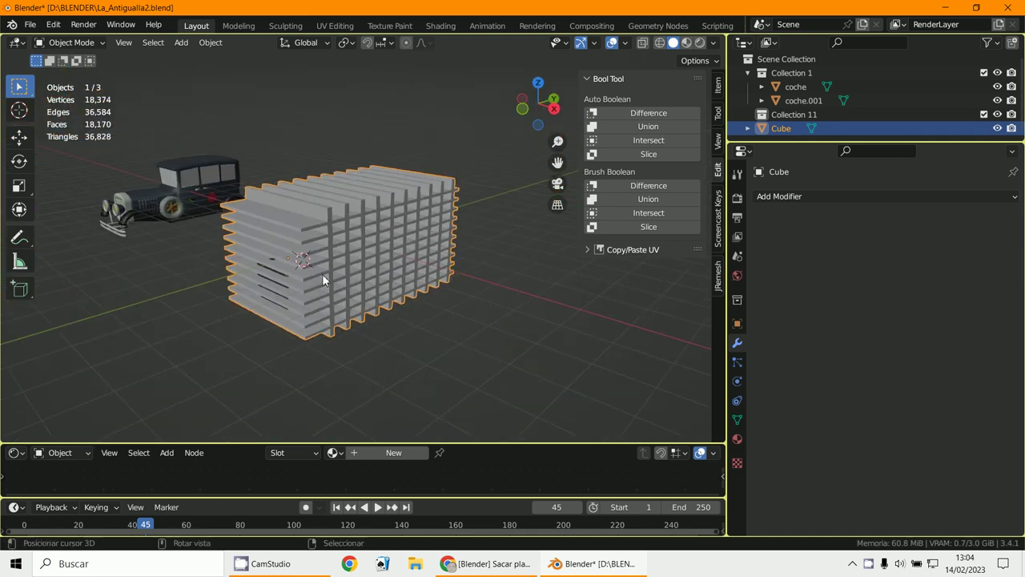
# Hide the Cube lattice block to expose the plain car body inside it
pyautogui.click(189, 205)
pyautogui.scroll(4, 220, 253)
pyautogui.moveTo(263, 284); pyautogui.dragTo(287, 296, button='middle')
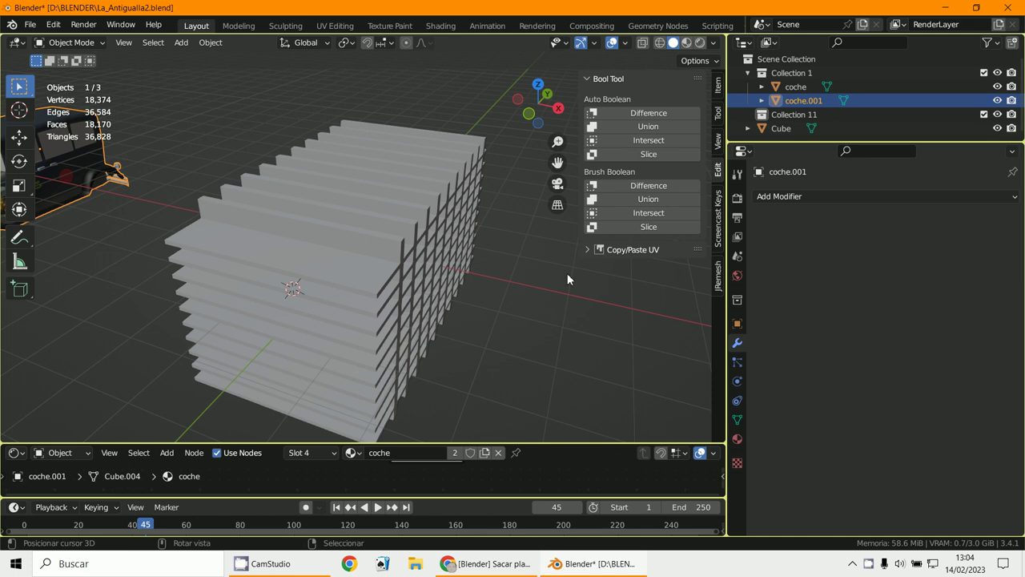
pyautogui.click(402, 294)
pyautogui.press('Delete')
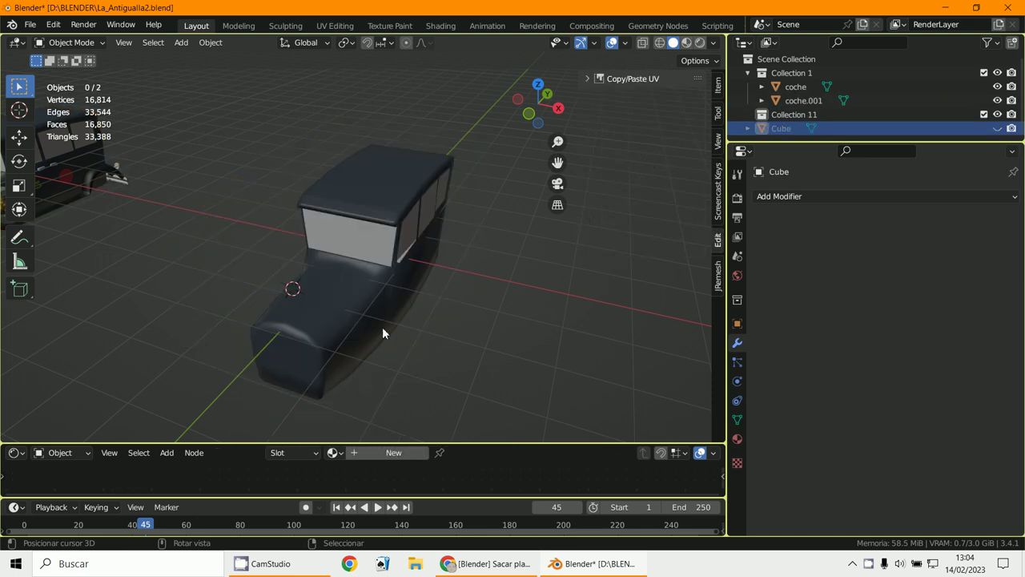
# Try deleting a vertex on the front face of the coche body in Edit Mode
pyautogui.click(359, 308)
pyautogui.moveTo(359, 308); pyautogui.dragTo(249, 308, button='middle')
pyautogui.scroll(3, 361, 301)
pyautogui.scroll(-3, 344, 308)
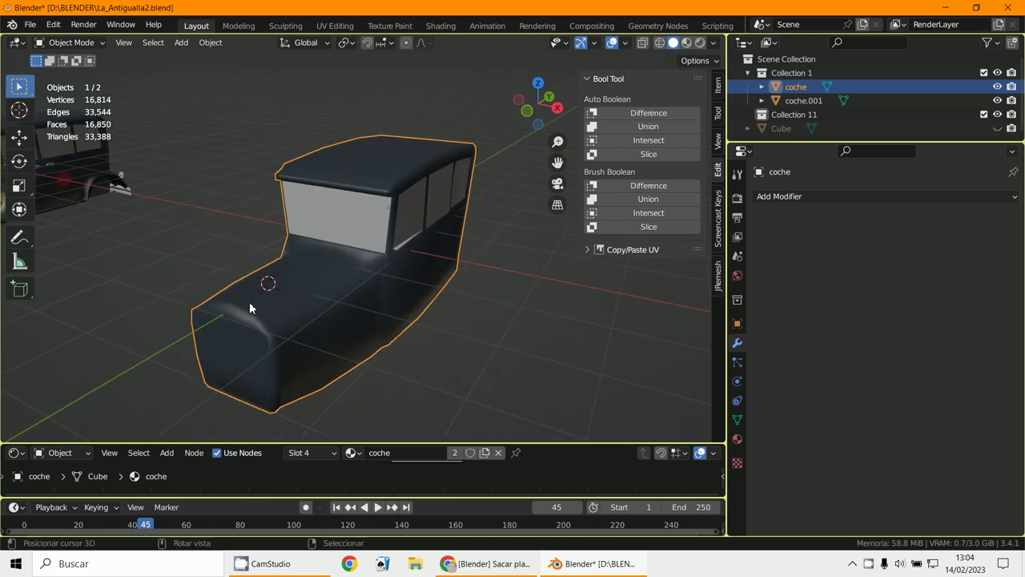
pyautogui.click(66, 43)
pyautogui.click(70, 74)
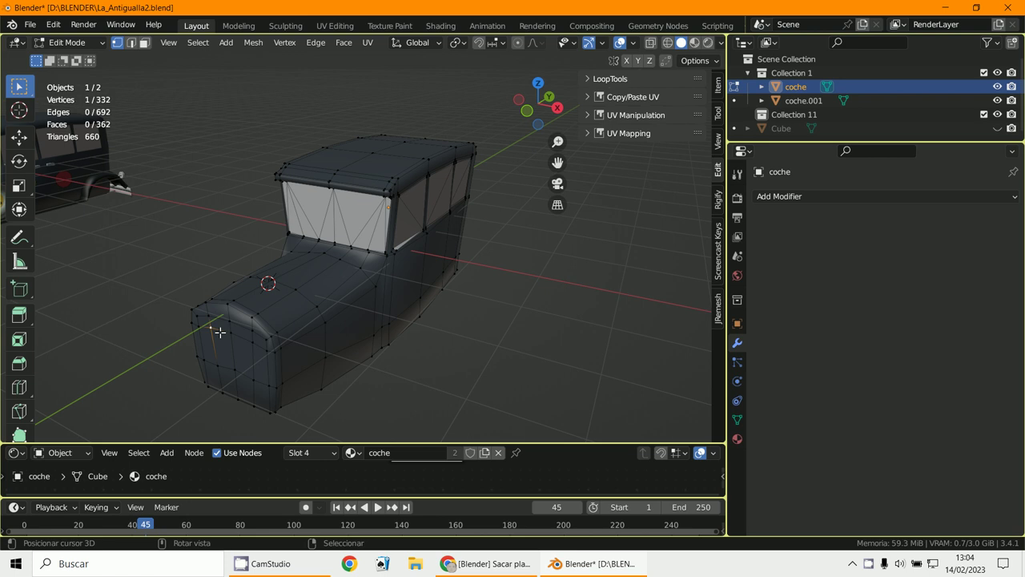
pyautogui.press('x')
pyautogui.click(219, 331)
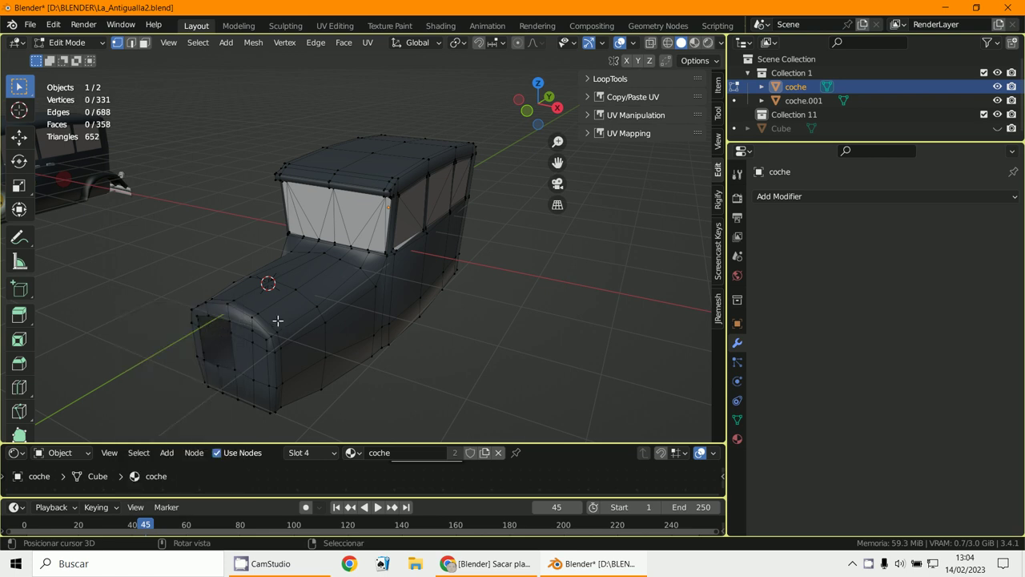
pyautogui.hotkey('ctrl', 'z')
# Examine the simplified coche body mesh from several sides and compare it with the detailed car beside it
pyautogui.moveTo(337, 325); pyautogui.dragTo(321, 237, button='middle')
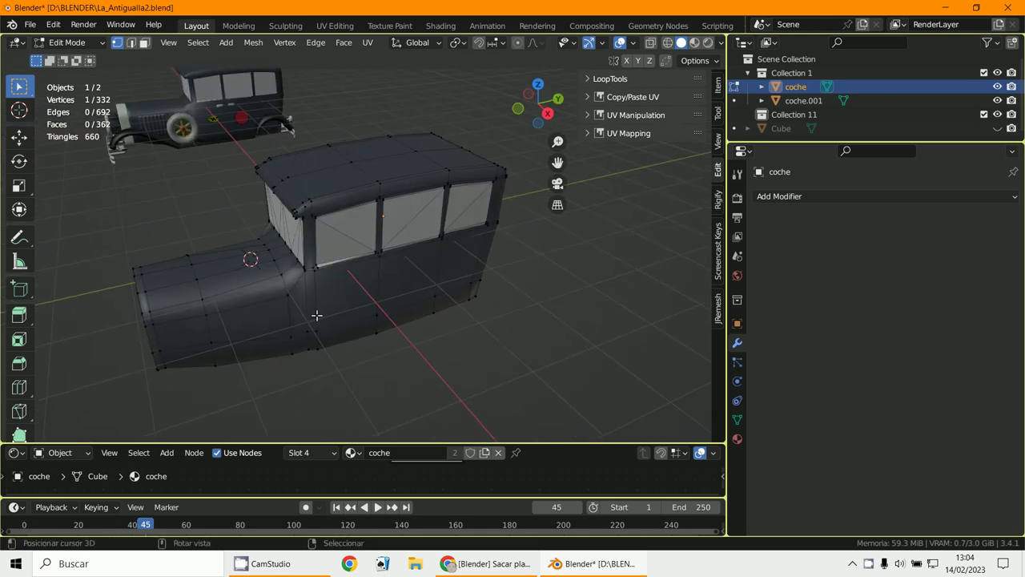
pyautogui.moveTo(316, 316); pyautogui.dragTo(233, 112, button='middle')
pyautogui.moveTo(136, 161); pyautogui.dragTo(208, 204, button='middle')
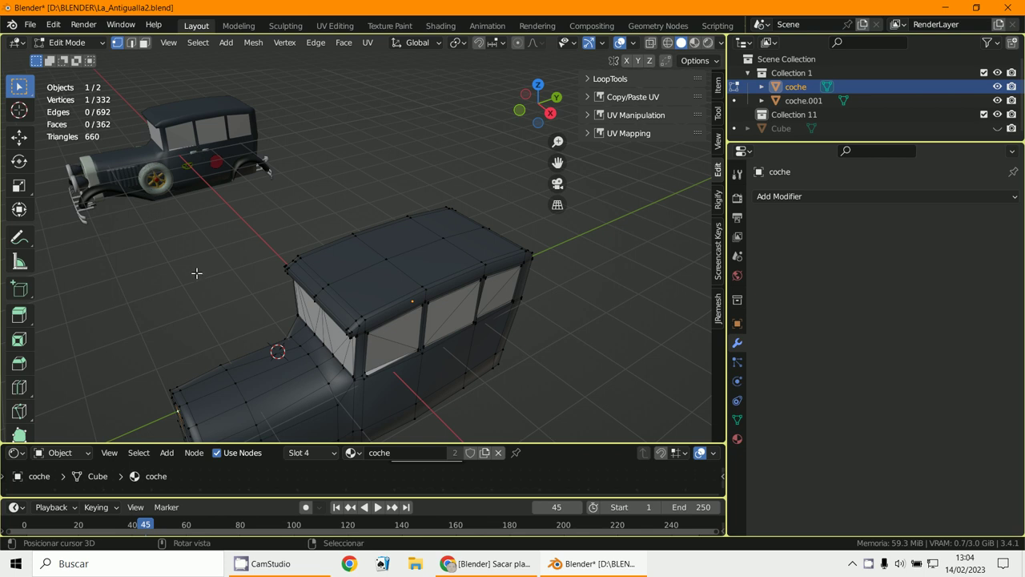
pyautogui.moveTo(196, 273); pyautogui.dragTo(545, 325, button='middle')
pyautogui.scroll(3, 417, 326)
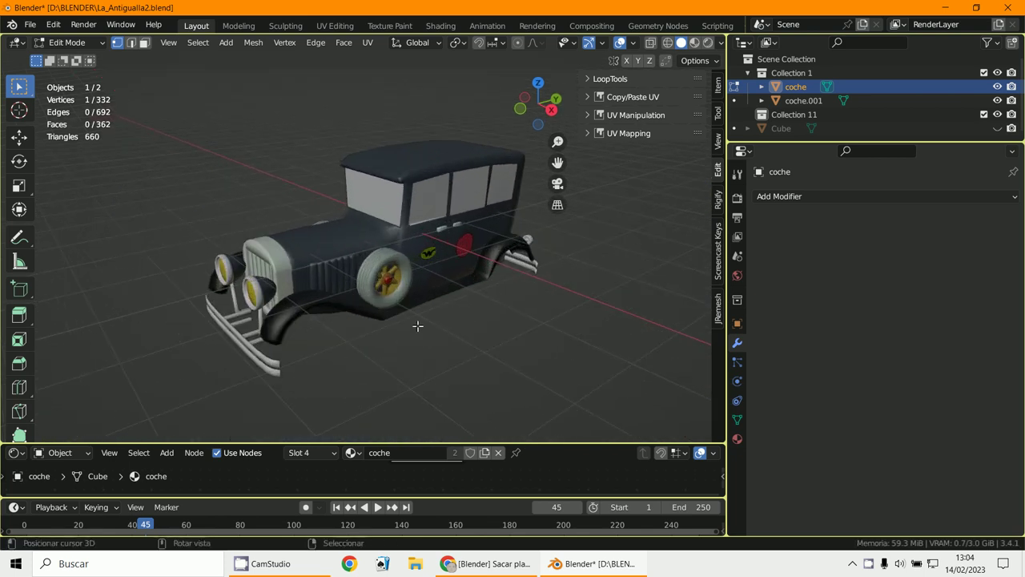
pyautogui.scroll(1, 417, 326)
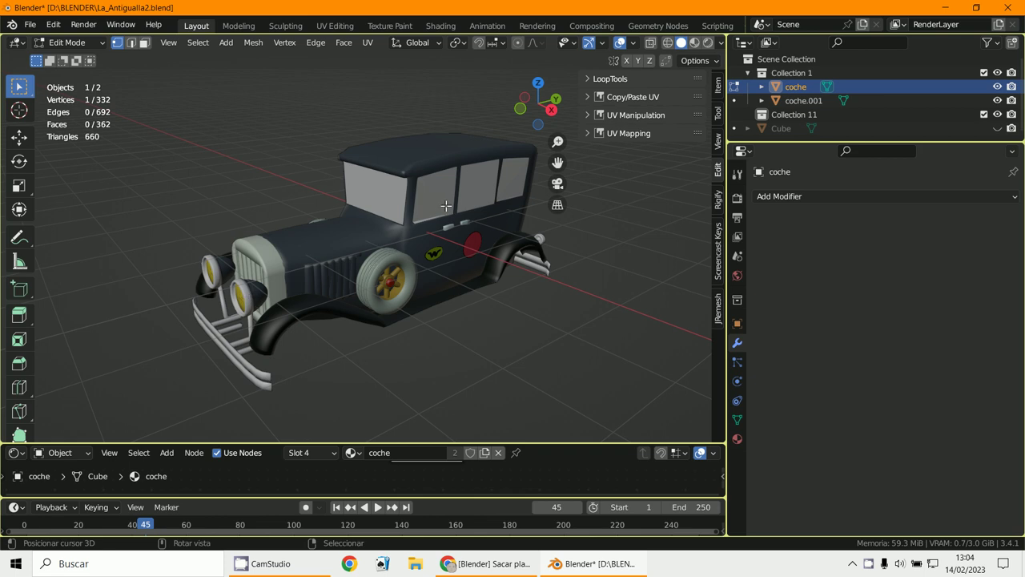
pyautogui.scroll(-8, 444, 292)
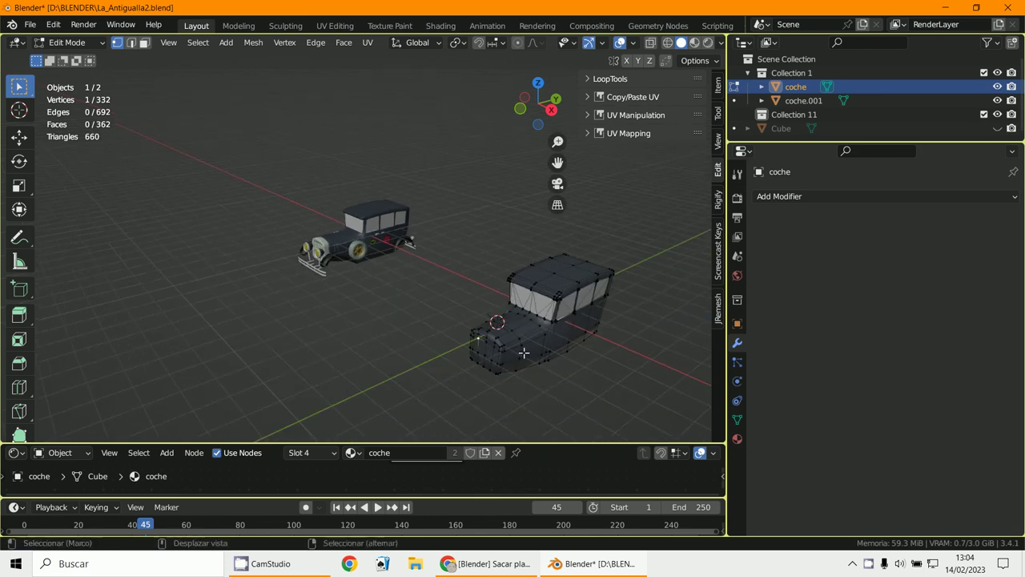
pyautogui.scroll(6, 523, 353)
pyautogui.moveTo(441, 348); pyautogui.dragTo(433, 291, button='middle')
pyautogui.scroll(8, 406, 252)
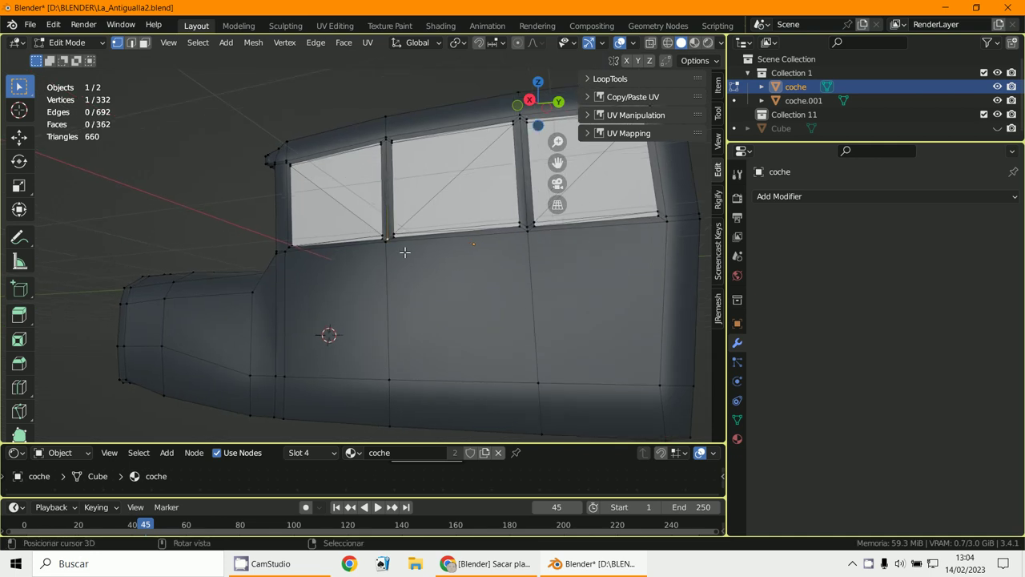
pyautogui.scroll(-3, 405, 252)
pyautogui.scroll(-6, 405, 252)
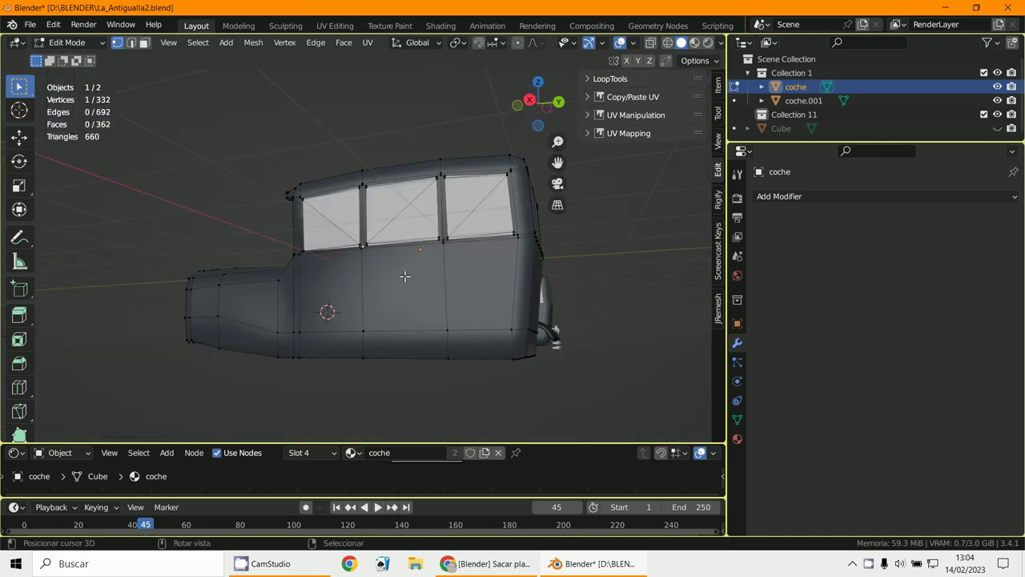
pyautogui.moveTo(405, 277); pyautogui.dragTo(459, 335, button='middle')
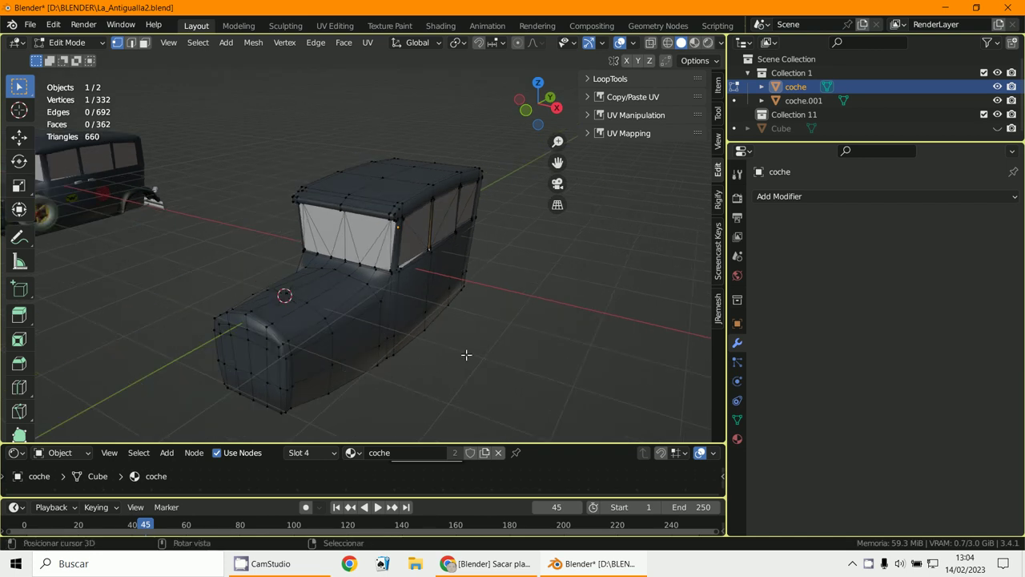
# Return the coche body to Object Mode and unhide the Cube lattice block
pyautogui.hotkey('alt', 'h')
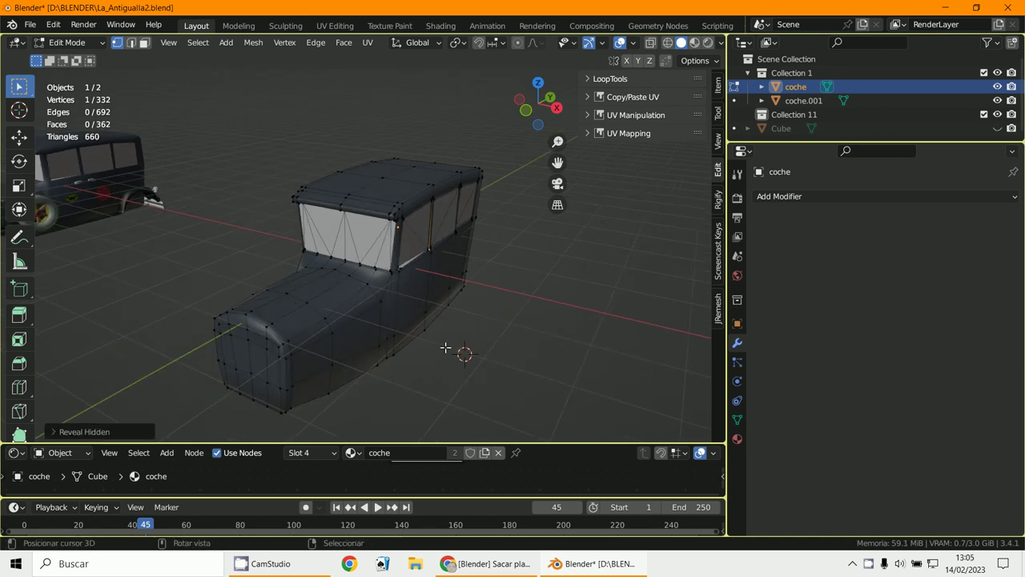
pyautogui.click(66, 42)
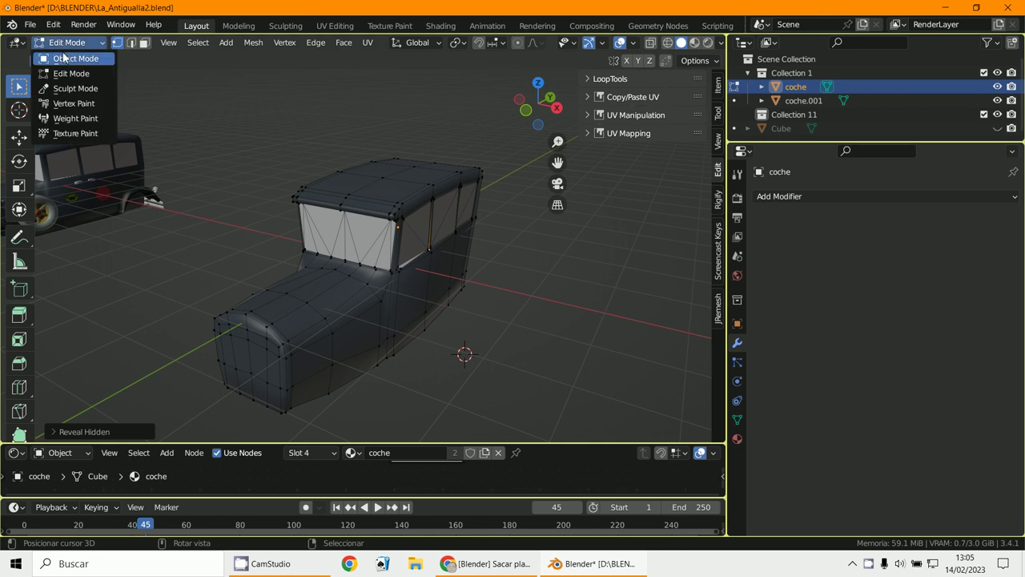
pyautogui.click(74, 58)
pyautogui.hotkey('alt', 'h')
pyautogui.moveTo(496, 350); pyautogui.dragTo(236, 313, button='middle')
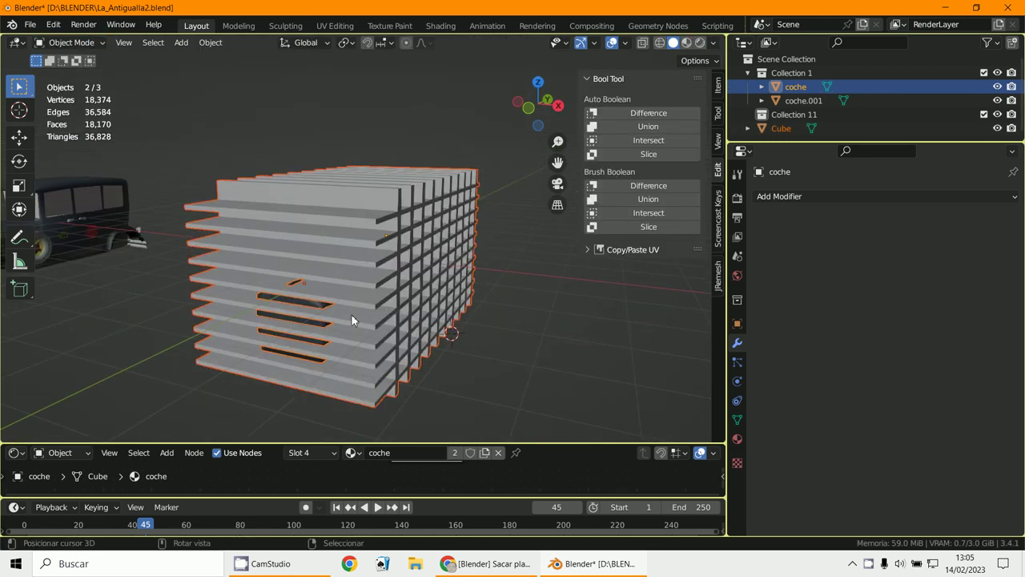
# Apply an Auto Boolean Intersect to the coche body and the Cube lattice, with Cube as the active object
pyautogui.click(324, 311)
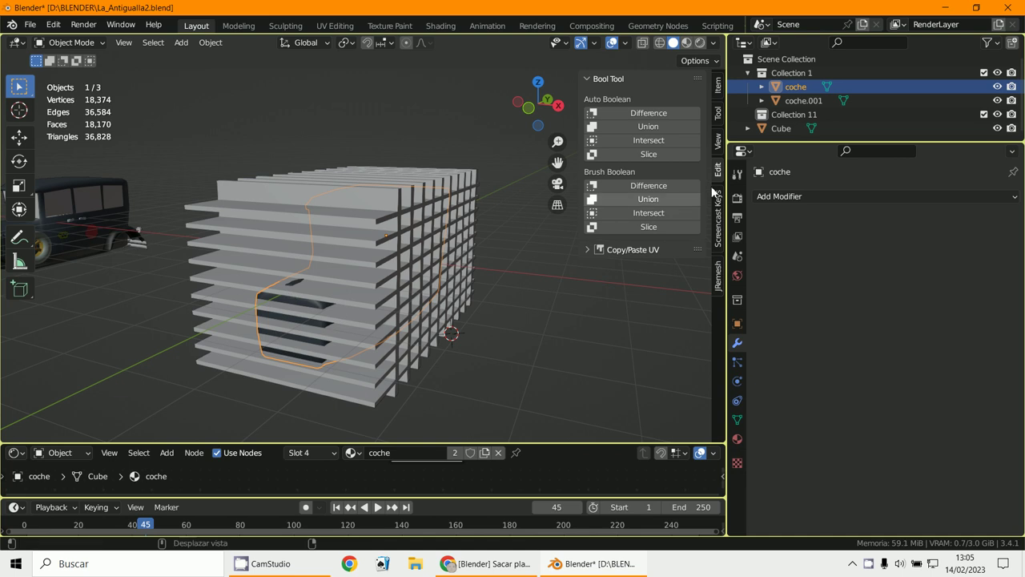
pyautogui.scroll(5, 308, 308)
pyautogui.scroll(-7, 305, 312)
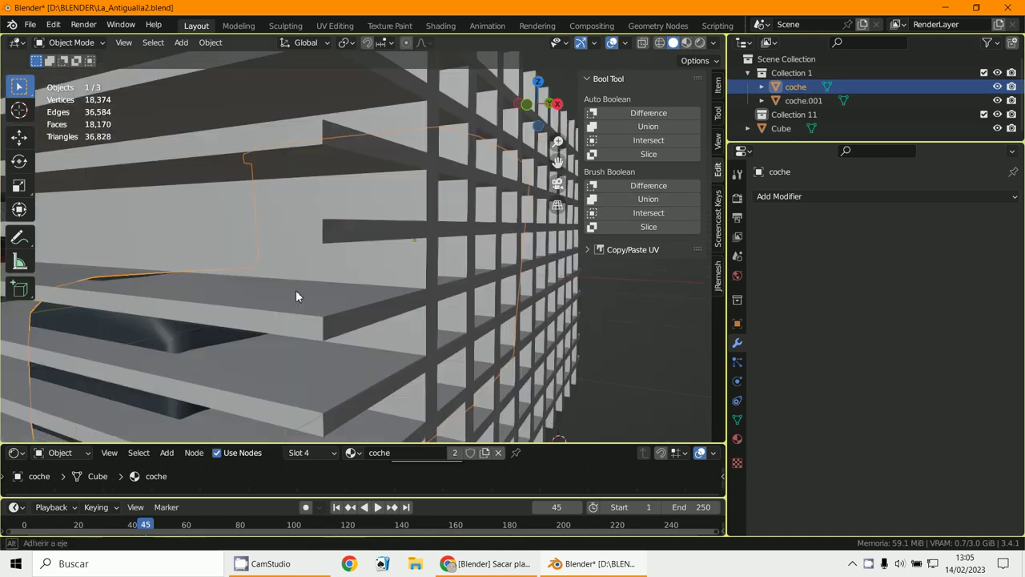
pyautogui.scroll(-2, 286, 282)
pyautogui.moveTo(286, 282); pyautogui.dragTo(279, 305, button='middle')
pyautogui.scroll(3, 280, 305)
pyautogui.keyDown('shift'); pyautogui.click(313, 198); pyautogui.keyUp('shift')
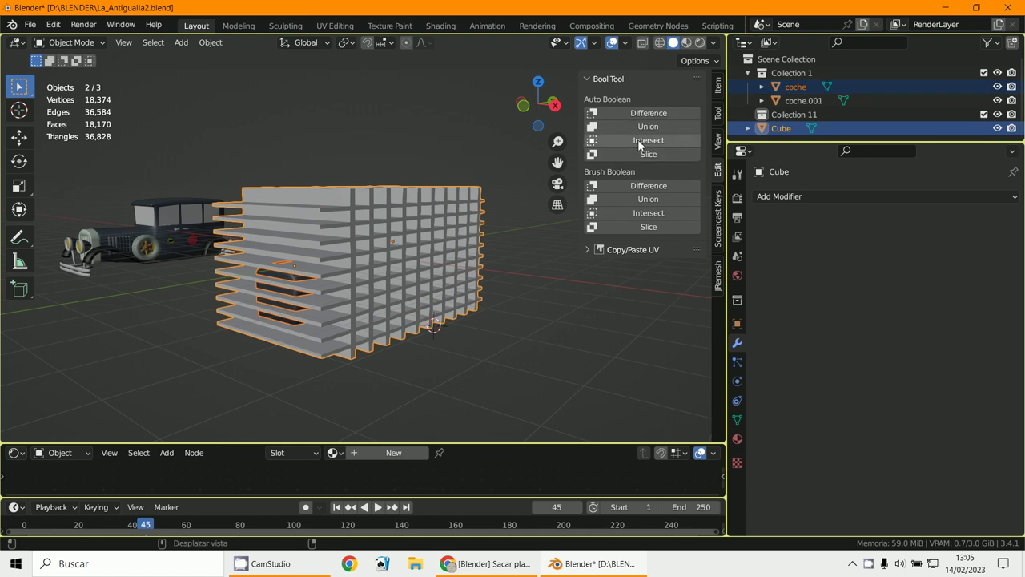
pyautogui.moveTo(480, 274); pyautogui.dragTo(468, 297, button='middle')
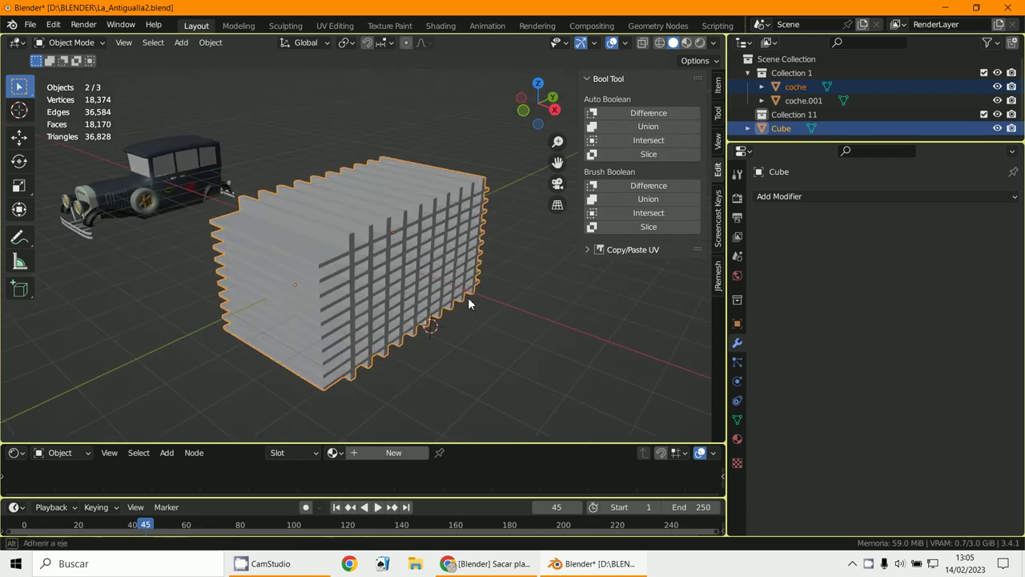
pyautogui.scroll(4, 454, 299)
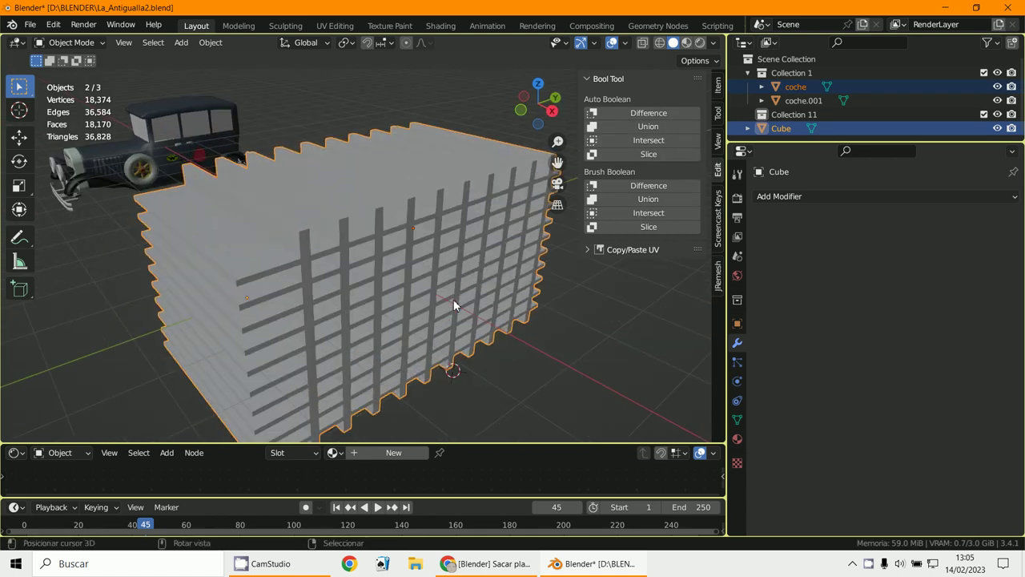
pyautogui.click(660, 140)
# Examine the ribs of the car-shaped lattice around the cabin and the hood
pyautogui.moveTo(465, 278); pyautogui.dragTo(414, 291, button='middle')
pyautogui.moveTo(374, 361); pyautogui.dragTo(540, 311, button='middle')
pyautogui.scroll(-4, 234, 284)
pyautogui.scroll(3, 248, 281)
pyautogui.scroll(-3, 257, 308)
pyautogui.scroll(3, 517, 291)
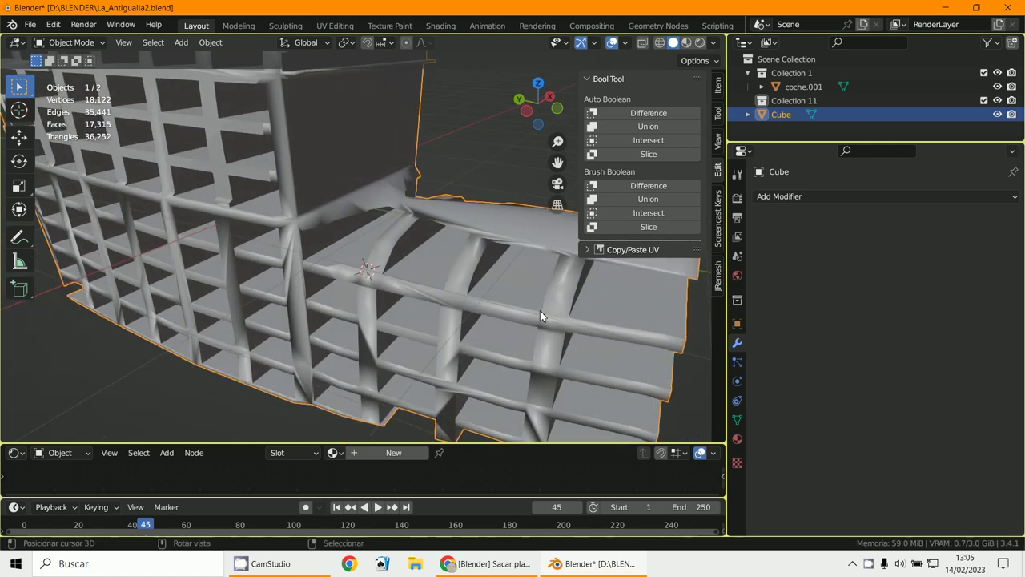
pyautogui.scroll(-1, 539, 311)
pyautogui.moveTo(527, 252); pyautogui.dragTo(308, 201, button='middle')
# Delete the vertices of the edge loop crossing the solid top surface of the lattice's hood in Edit Mode
pyautogui.click(58, 42)
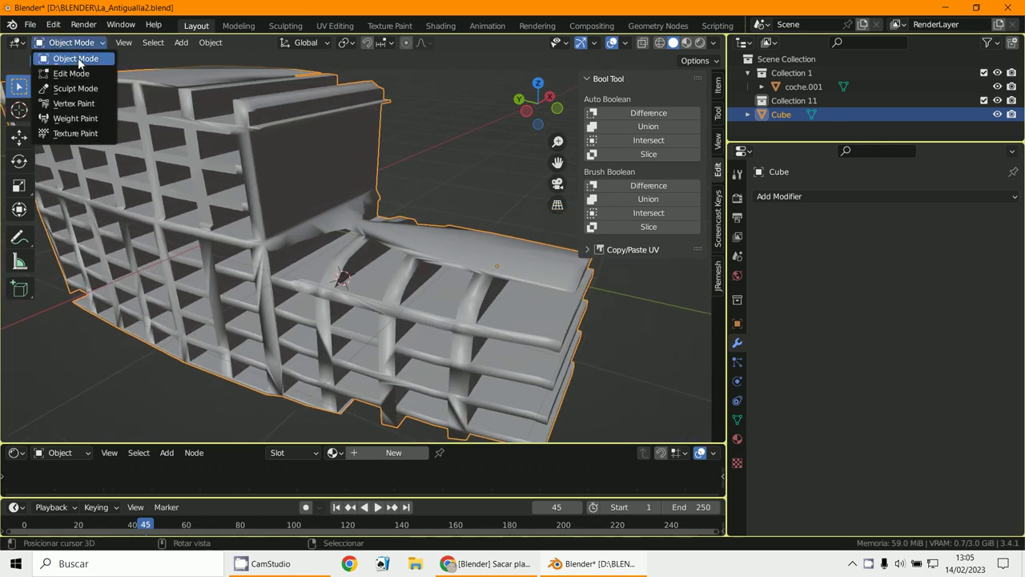
pyautogui.click(71, 71)
pyautogui.scroll(3, 534, 287)
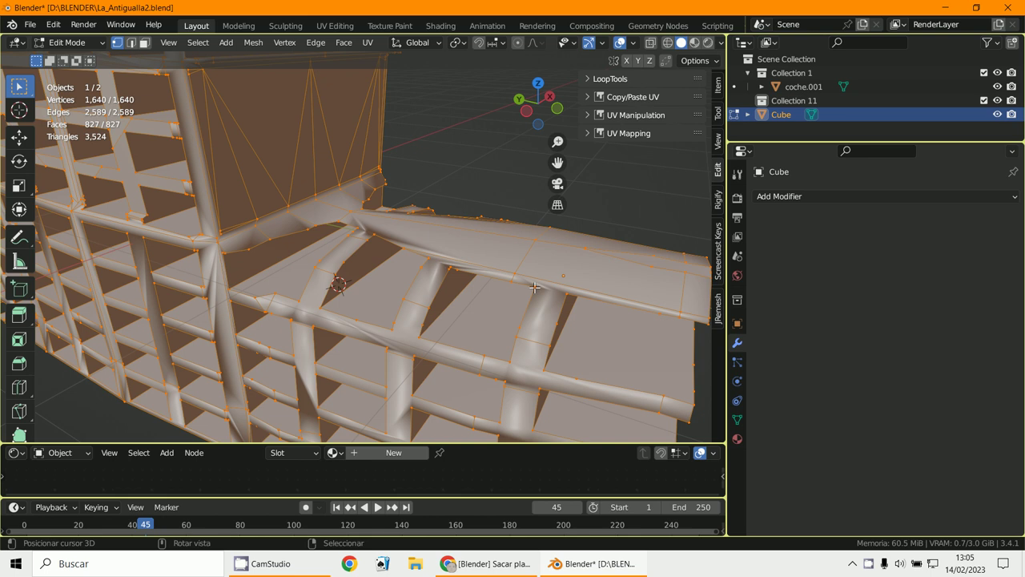
pyautogui.keyDown('alt'); pyautogui.click(532, 264); pyautogui.keyUp('alt')
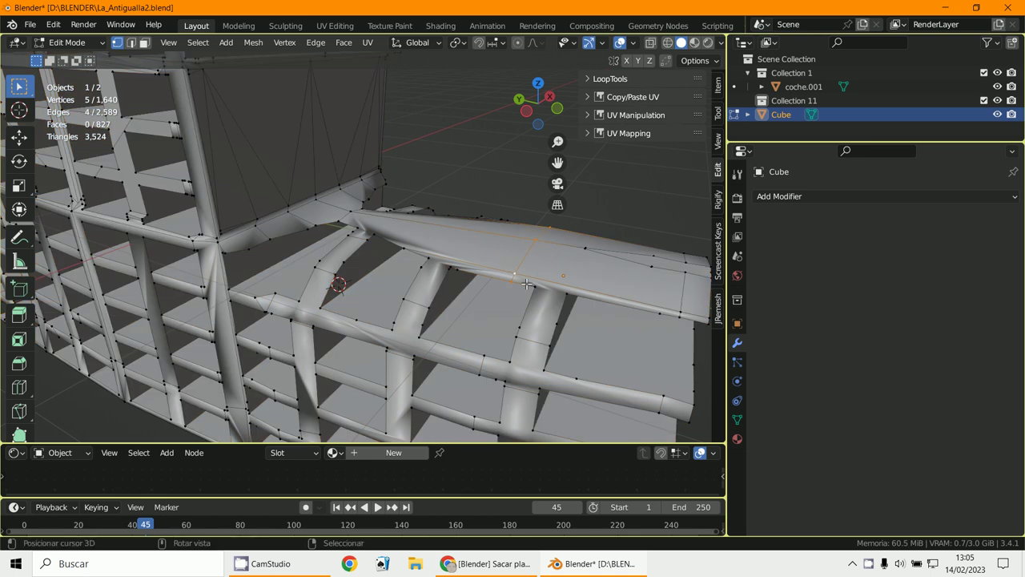
pyautogui.press('x')
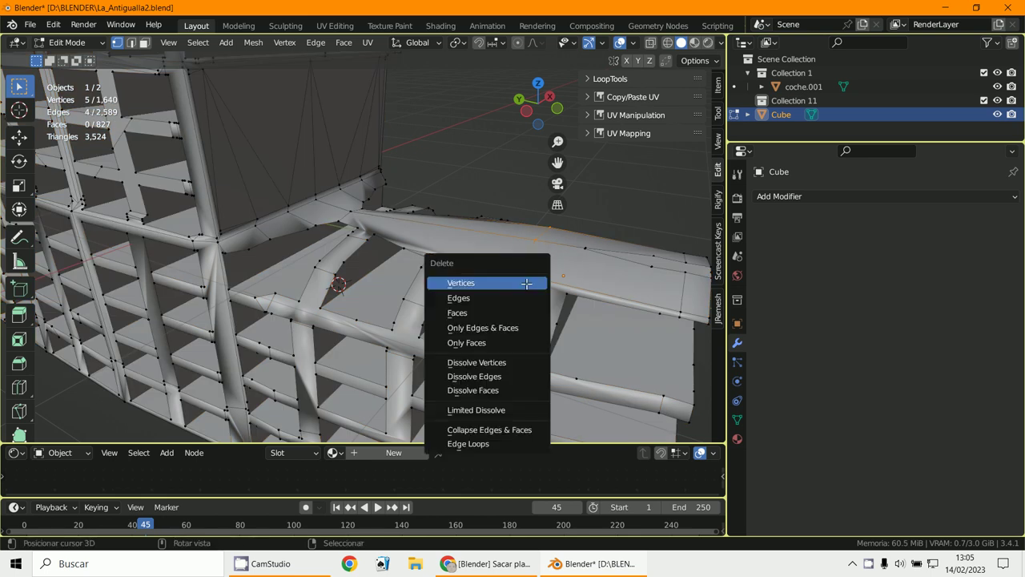
pyautogui.click(526, 284)
# Fill the missing outer strip of the hood's front rib with two faces, undoing the extra misplaced one
pyautogui.moveTo(526, 283); pyautogui.dragTo(483, 312, button='middle')
pyautogui.click(479, 331)
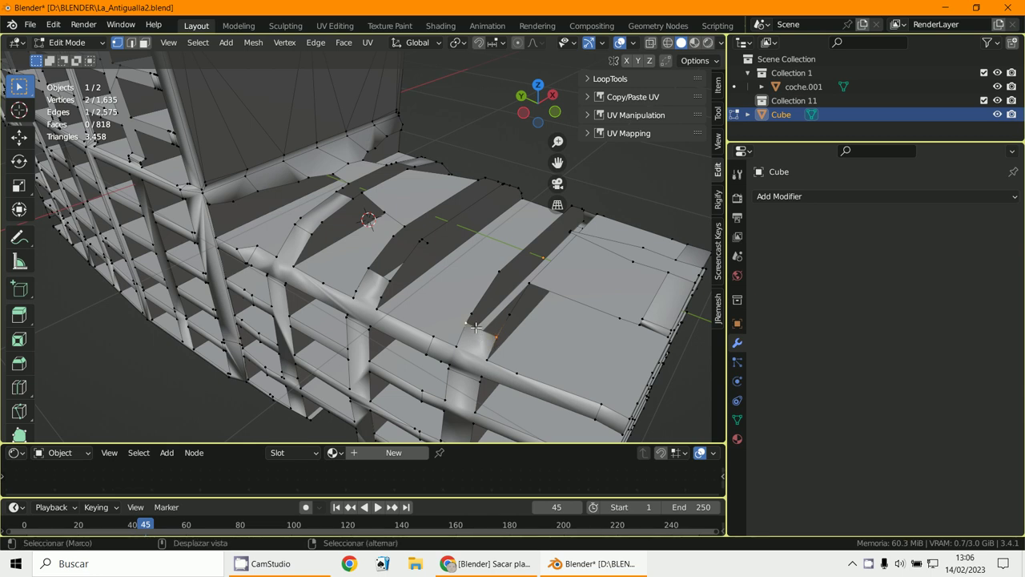
pyautogui.press('f')
pyautogui.press('f')
pyautogui.press('f')
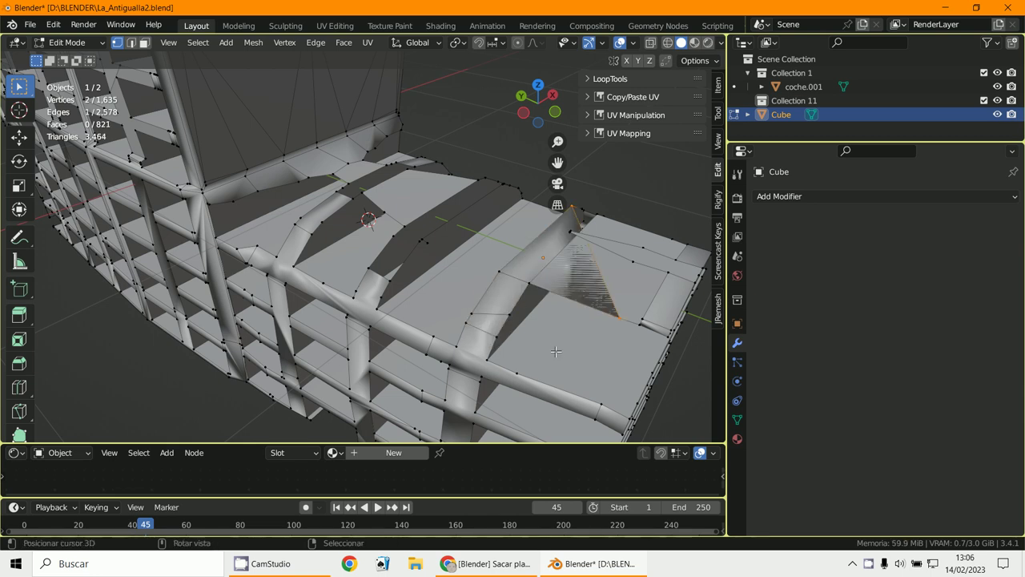
pyautogui.hotkey('ctrl', 'z')
# Delete the large leftover face in the front hood section, using face selection
pyautogui.moveTo(587, 365); pyautogui.dragTo(378, 326, button='middle')
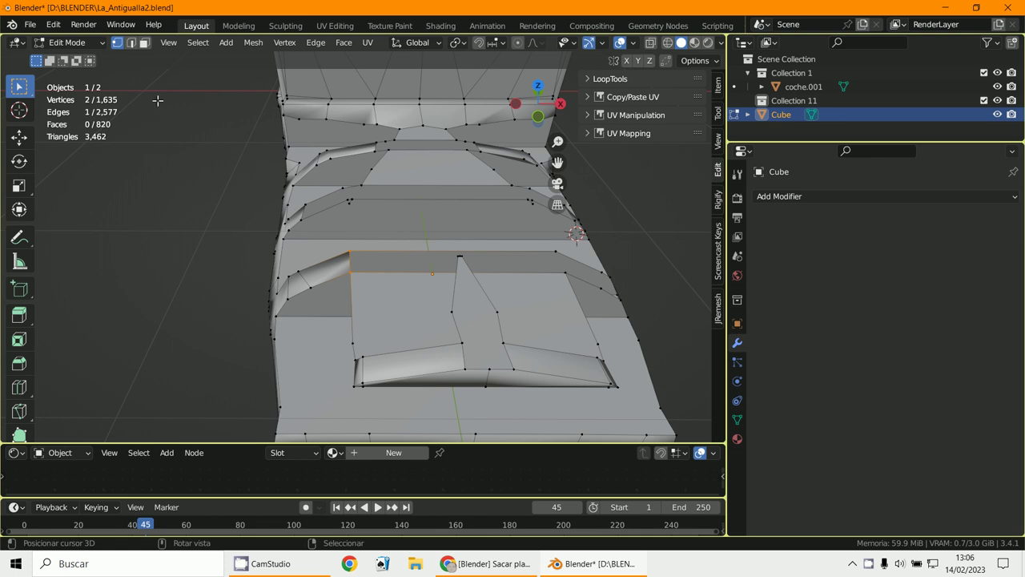
pyautogui.click(420, 312)
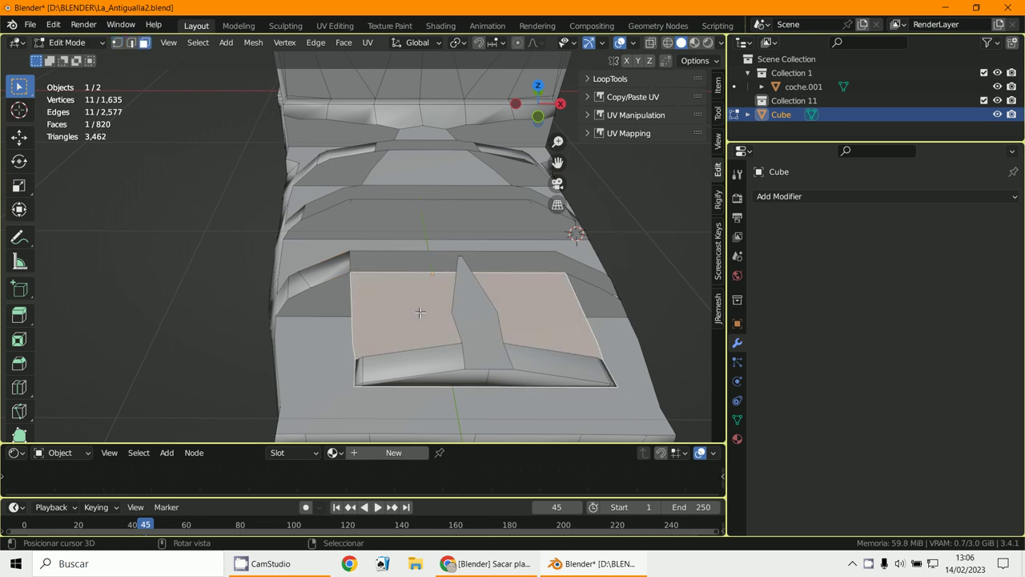
pyautogui.press('x')
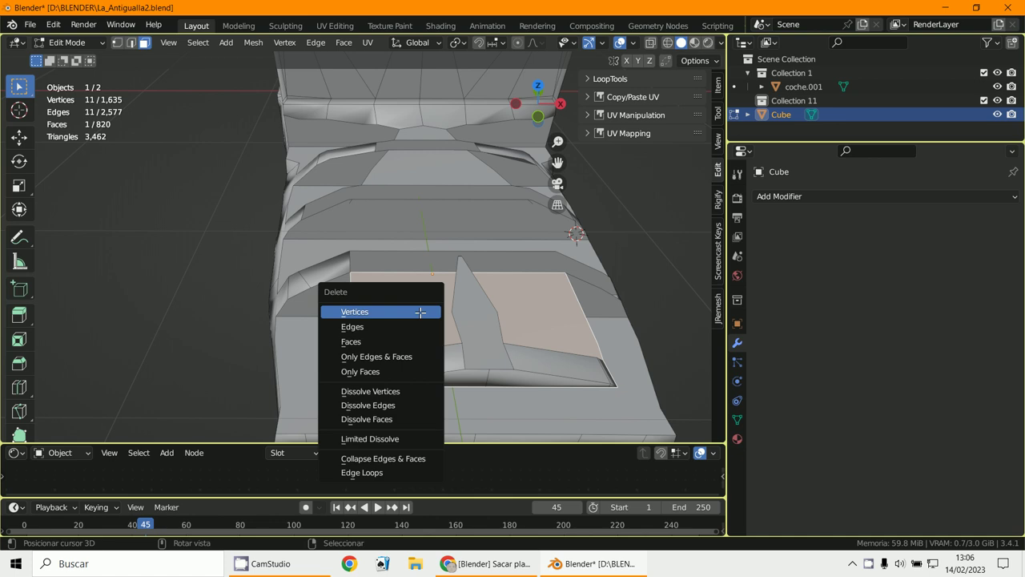
pyautogui.click(407, 341)
# Fill the open outer strip on the other side of the hood's front rib with three faces
pyautogui.moveTo(407, 341); pyautogui.dragTo(358, 320, button='middle')
pyautogui.scroll(4, 361, 304)
pyautogui.keyDown('shift'); pyautogui.moveTo(561, 336); pyautogui.dragTo(362, 302, button='middle'); pyautogui.keyUp('shift')
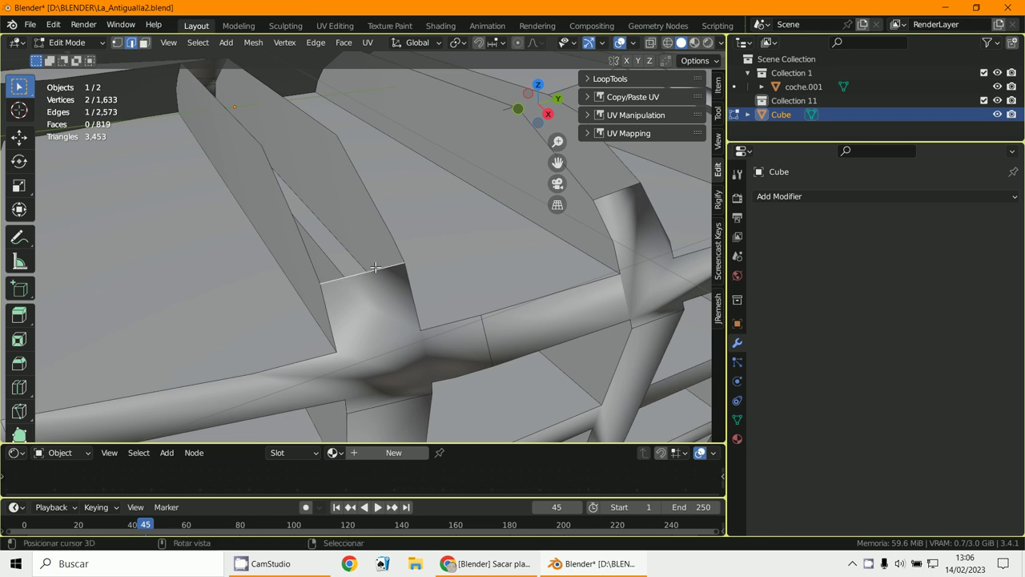
pyautogui.press('f')
pyautogui.press('f')
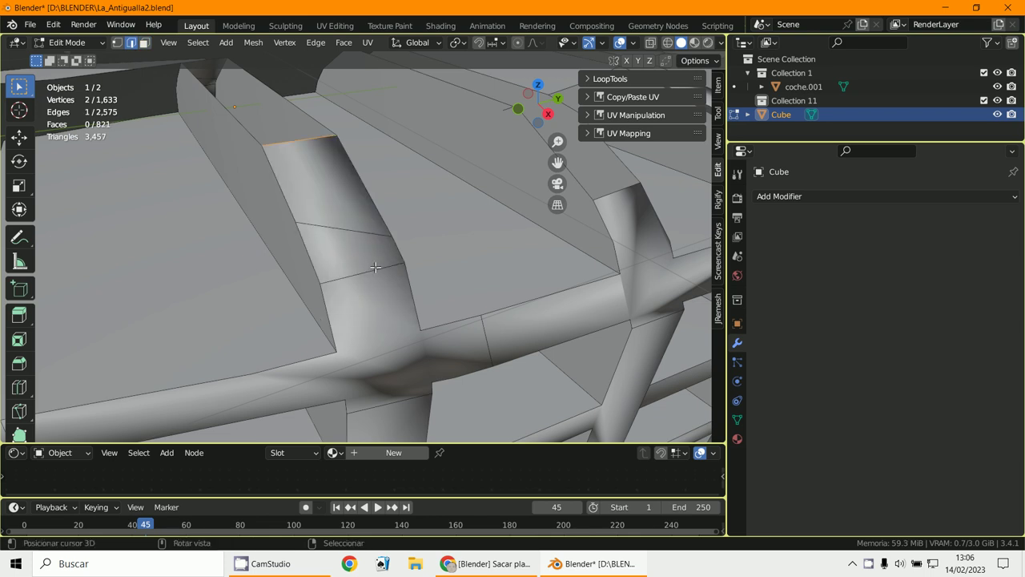
pyautogui.press('f')
pyautogui.scroll(-7, 376, 267)
# Delete the pointed leftover face in the middle of the front hood section, using face selection
pyautogui.moveTo(375, 268); pyautogui.dragTo(435, 291, button='middle')
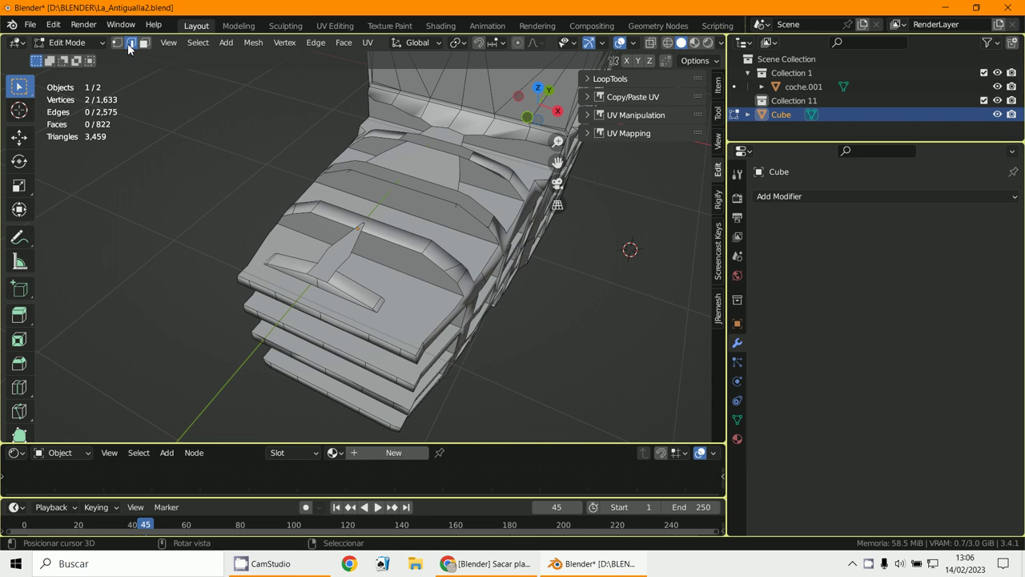
pyautogui.click(144, 43)
pyautogui.click(338, 251)
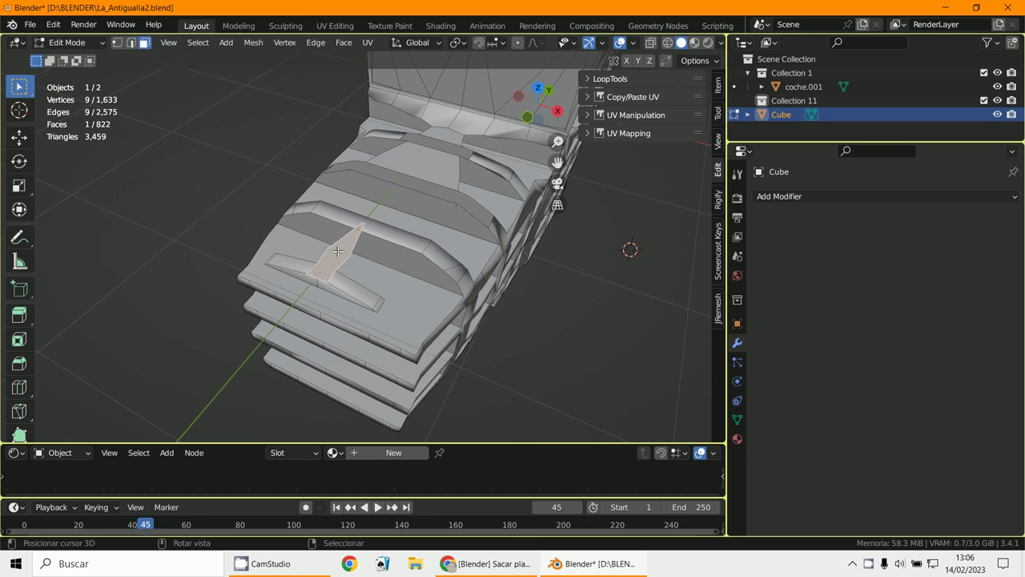
pyautogui.press('x')
pyautogui.click(337, 313)
pyautogui.moveTo(569, 264); pyautogui.dragTo(585, 272, button='middle')
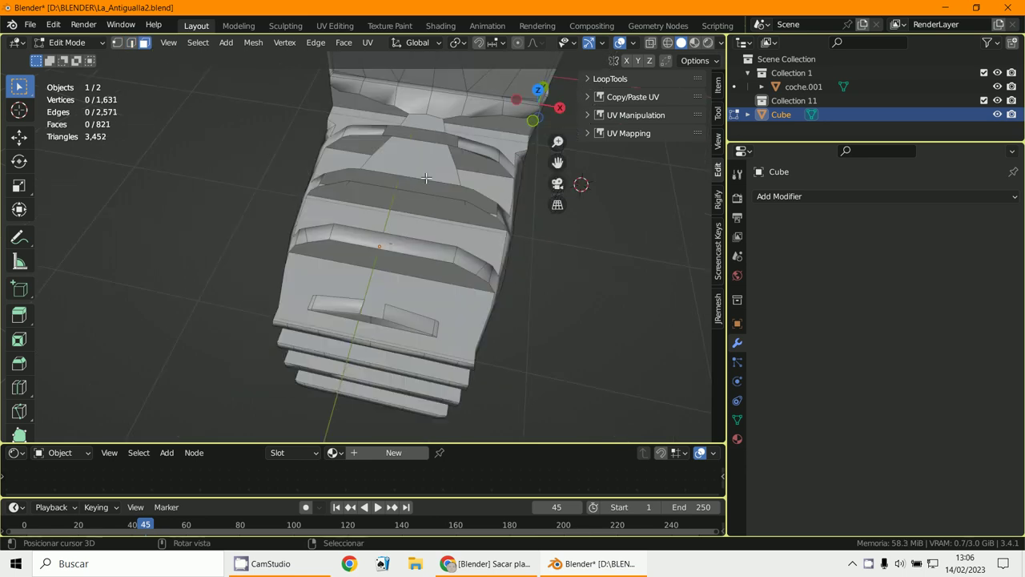
pyautogui.moveTo(427, 178); pyautogui.dragTo(492, 206, button='middle')
pyautogui.scroll(3, 491, 206)
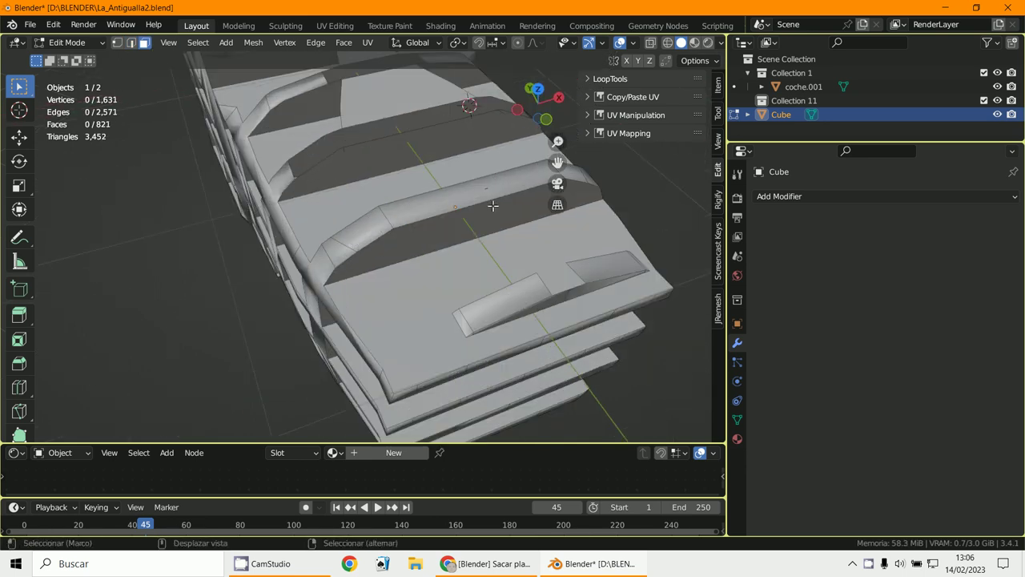
# Search the add-ons in the preferences for "bool" and view the Bool Tool details and the list of available modifiers
pyautogui.click(52, 25)
pyautogui.click(98, 230)
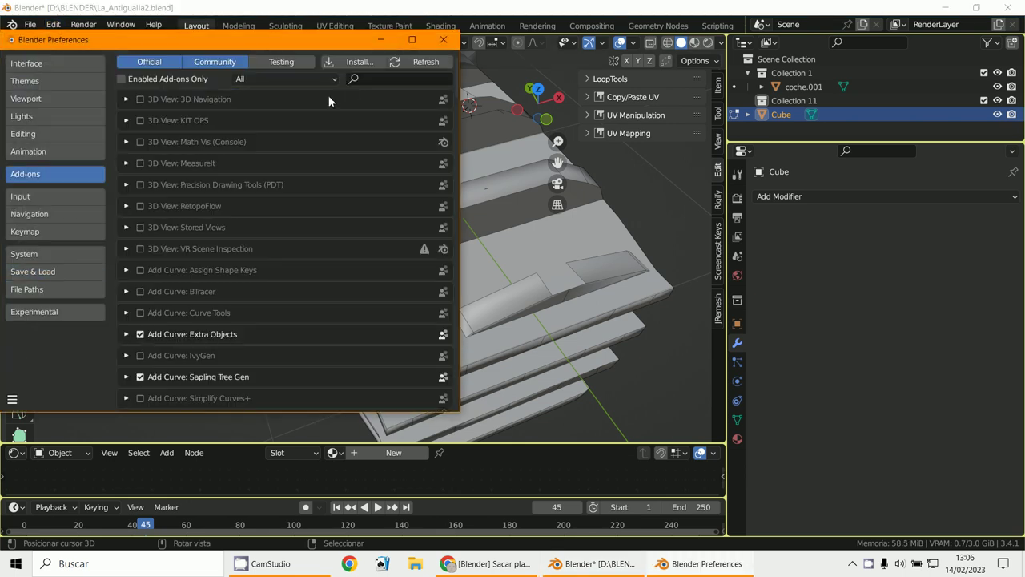
pyautogui.click(385, 76)
pyautogui.write('b')
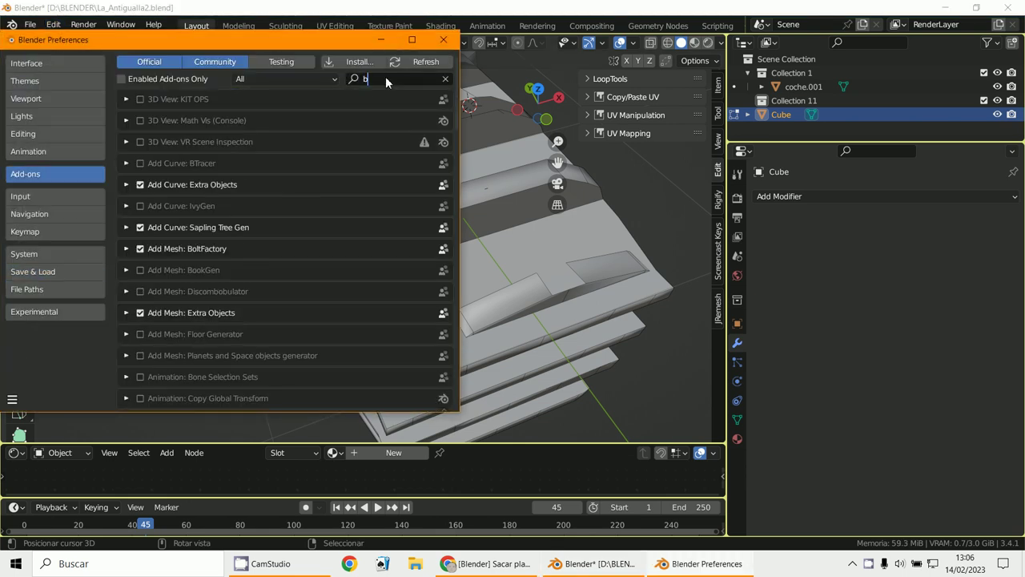
pyautogui.write('ool')
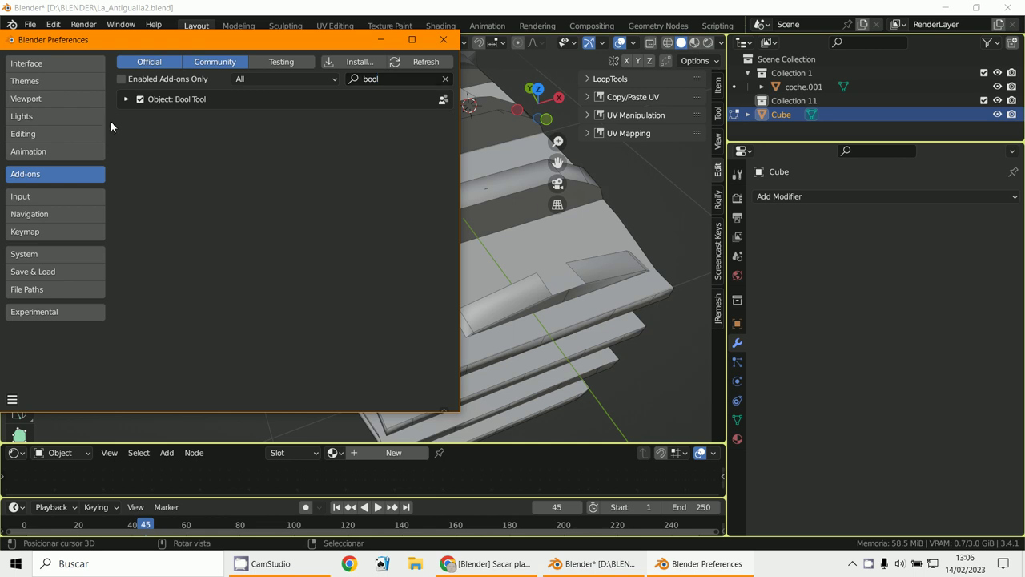
pyautogui.click(124, 99)
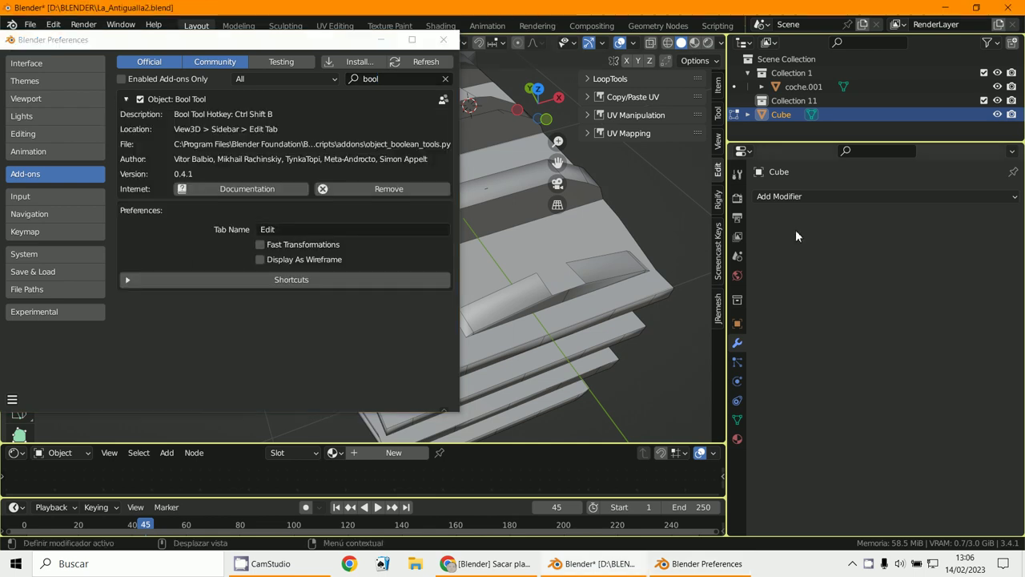
pyautogui.click(786, 197)
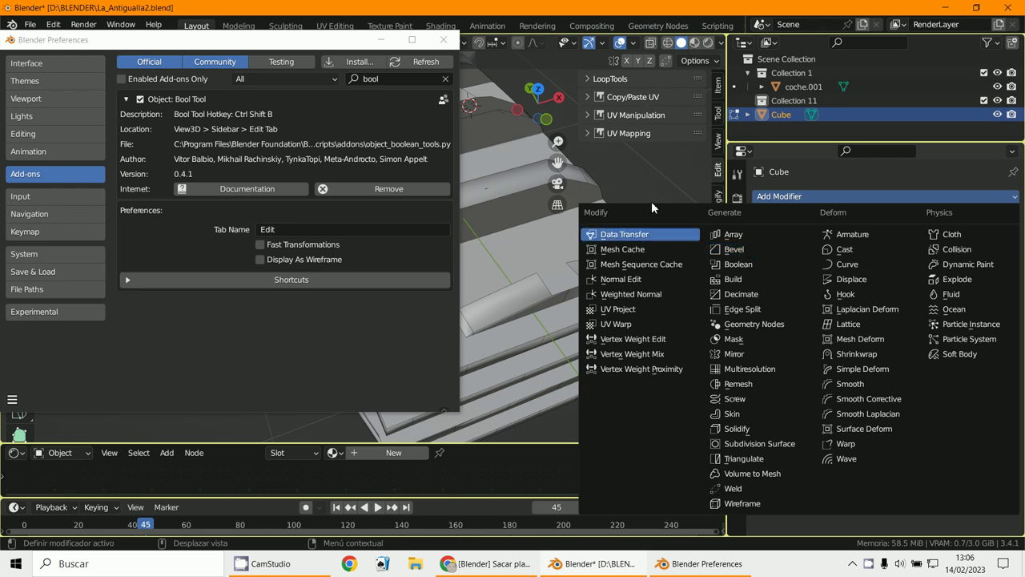
pyautogui.click(683, 174)
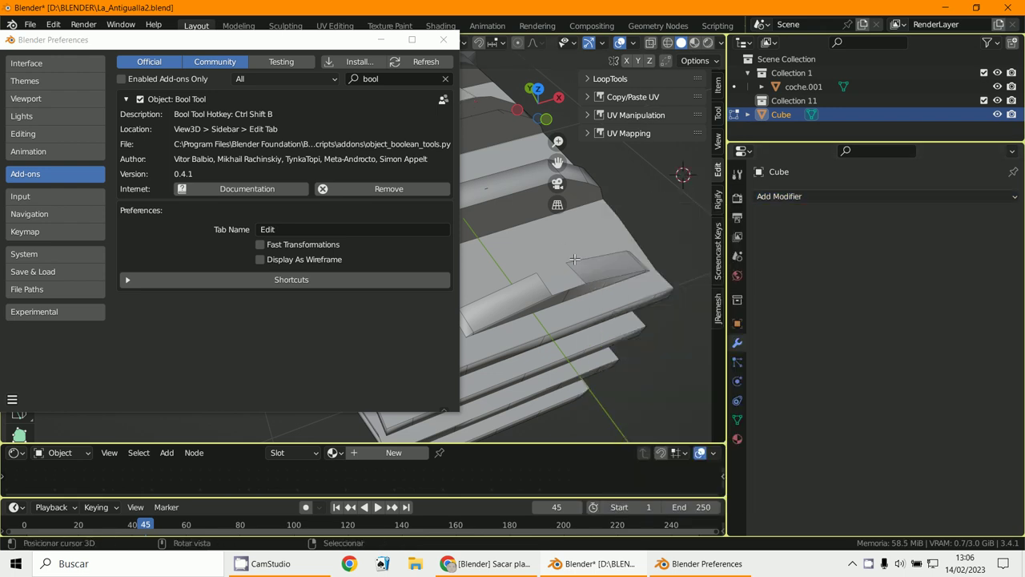
pyautogui.click(443, 40)
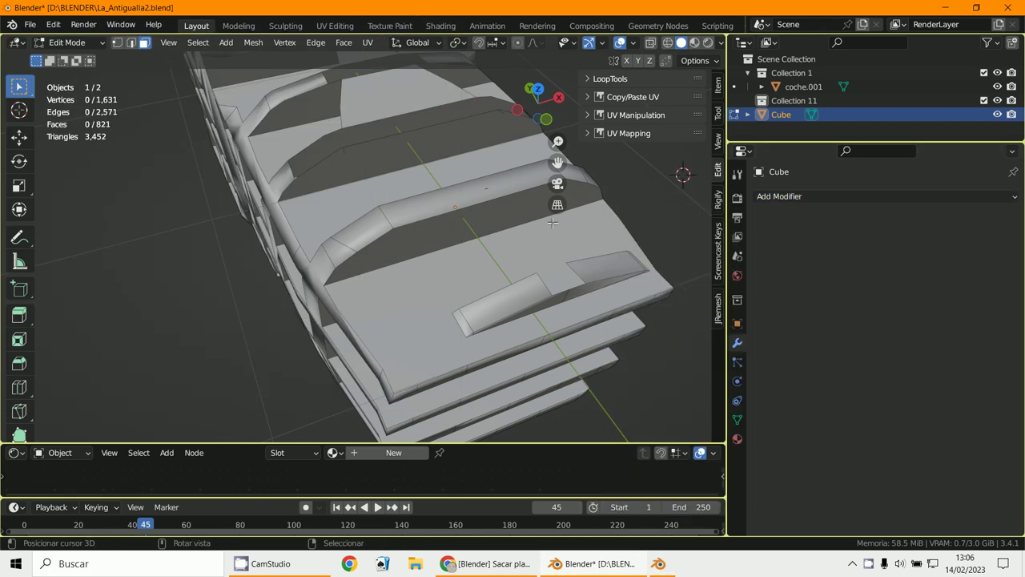
# Examine the open strip of the second hood rib and the lattice's side ribs, using edge selection
pyautogui.moveTo(560, 251); pyautogui.dragTo(513, 272, button='middle')
pyautogui.scroll(3, 480, 250)
pyautogui.scroll(3, 510, 272)
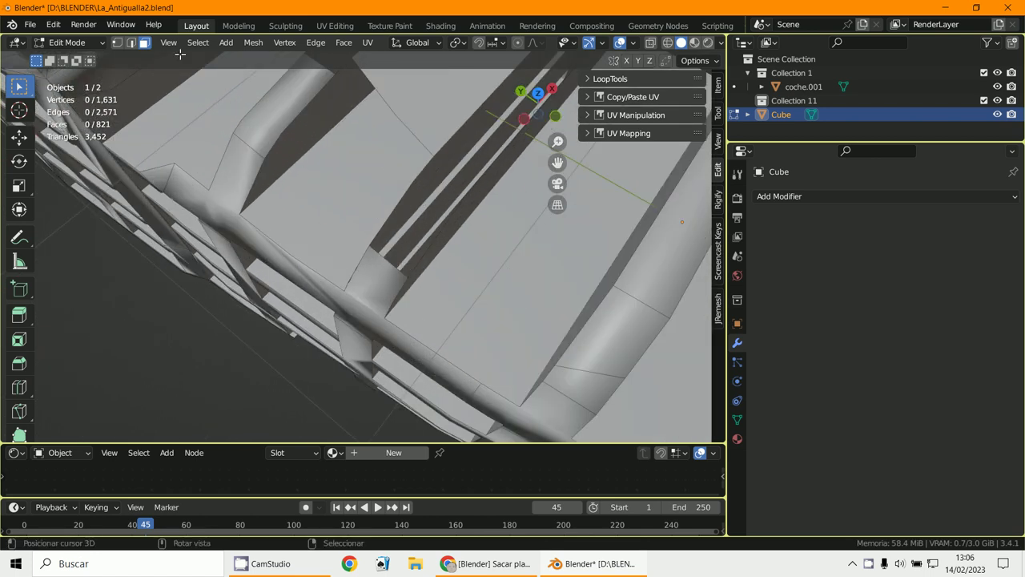
pyautogui.click(131, 42)
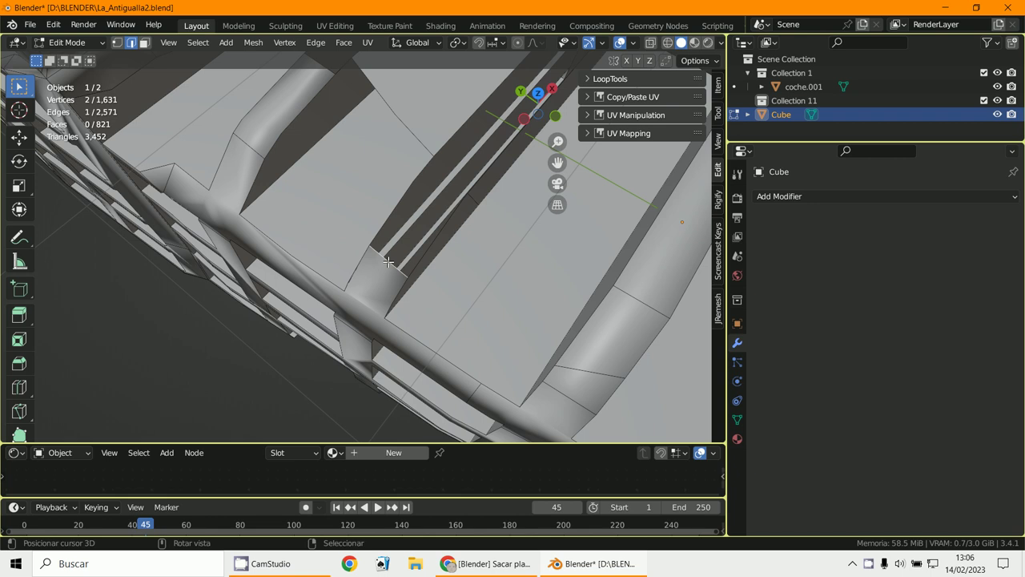
pyautogui.scroll(-2, 387, 262)
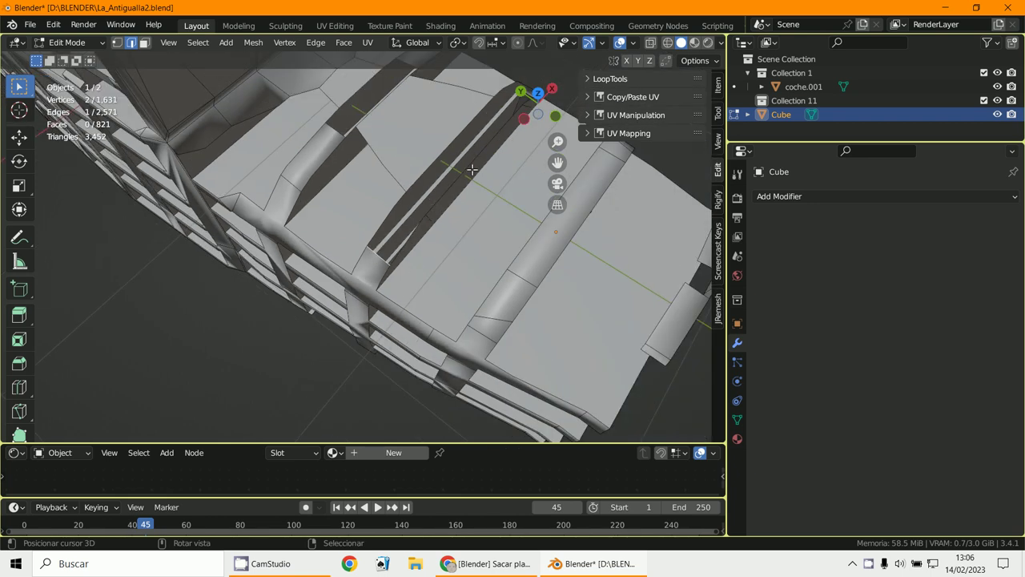
pyautogui.moveTo(519, 138); pyautogui.dragTo(556, 141, button='middle')
pyautogui.scroll(3, 544, 184)
pyautogui.moveTo(532, 224); pyautogui.dragTo(528, 199, button='middle')
pyautogui.scroll(2, 527, 195)
# Triangulate all faces of the lattice mesh and convert the triangles back to quads
pyautogui.press('a')
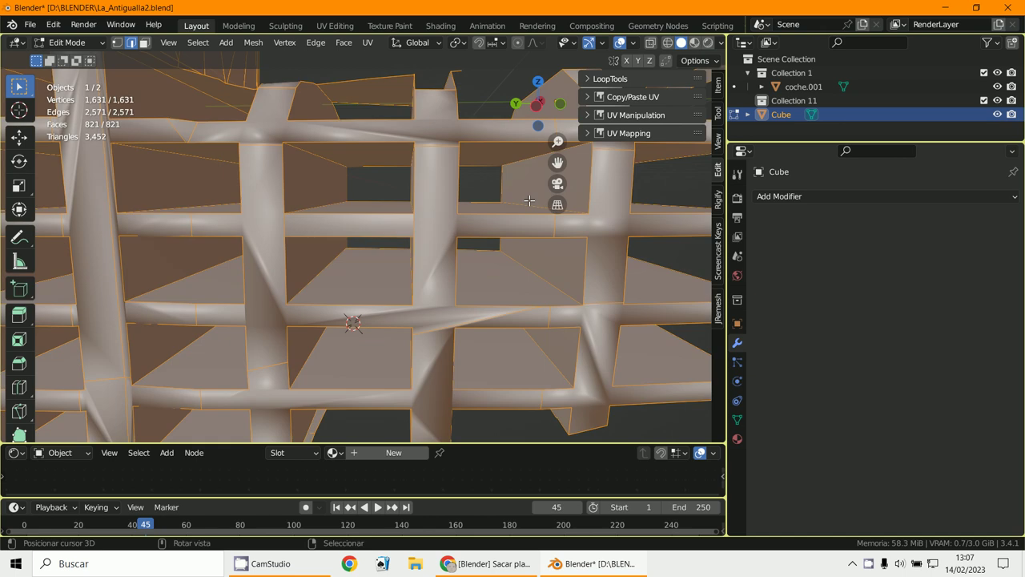
pyautogui.press('ctrl')
pyautogui.hotkey('ctrl', 't')
pyautogui.scroll(-2, 528, 199)
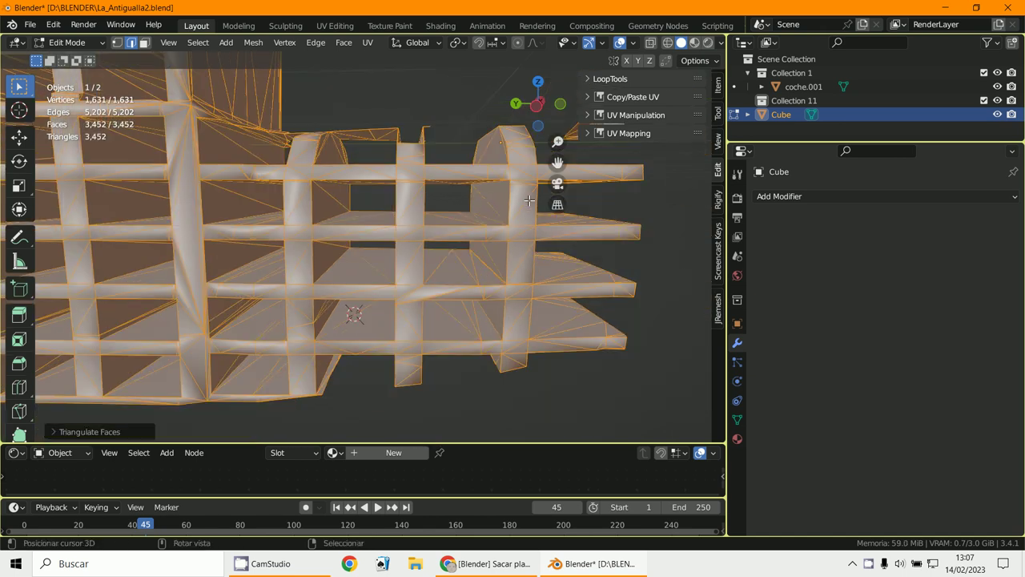
pyautogui.hotkey('alt', 'j')
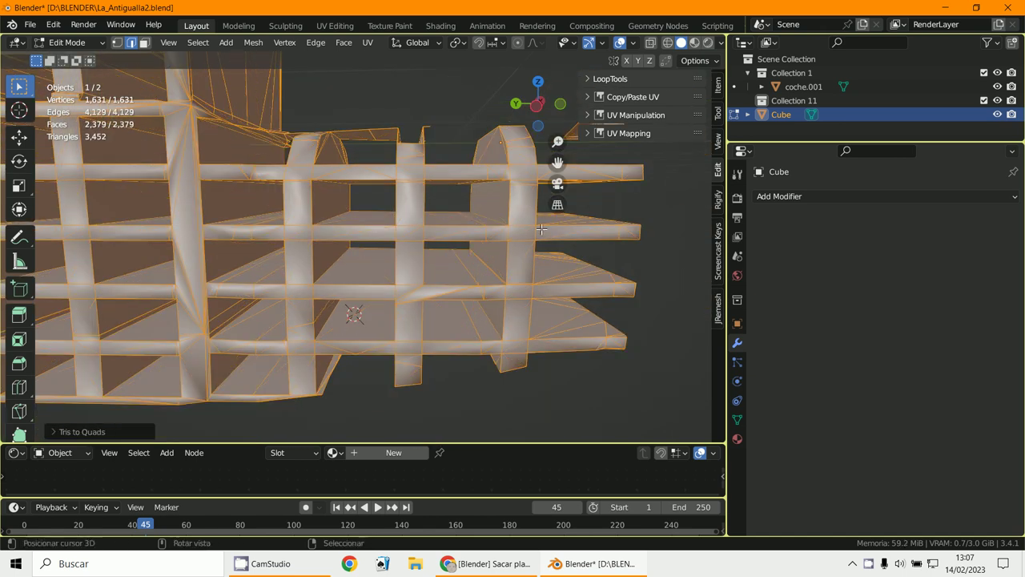
# Fill the open outer strip of the second hood rib with one face on one side and two on the other
pyautogui.moveTo(528, 200); pyautogui.dragTo(529, 245, button='middle')
pyautogui.scroll(5, 529, 245)
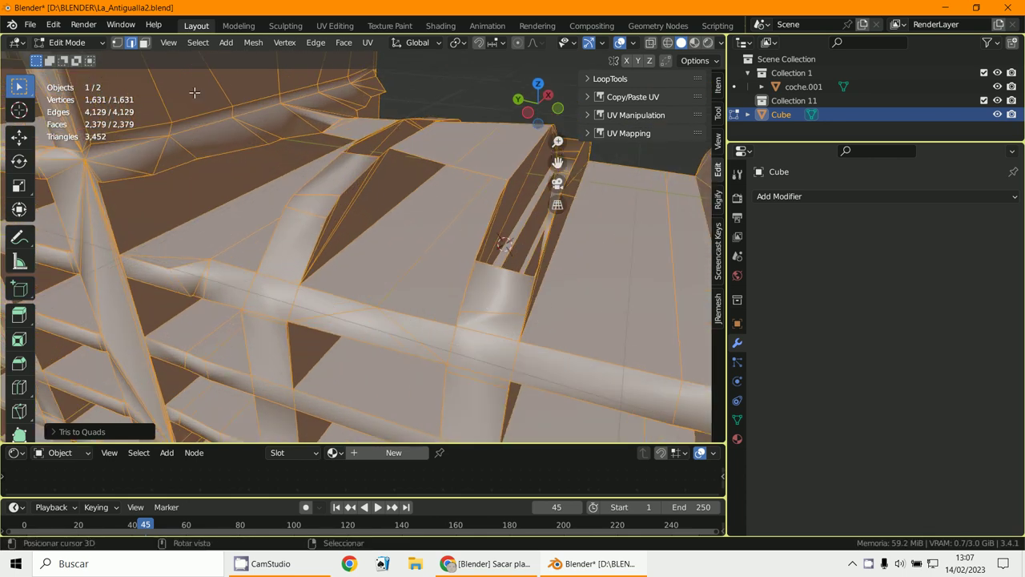
pyautogui.click(130, 43)
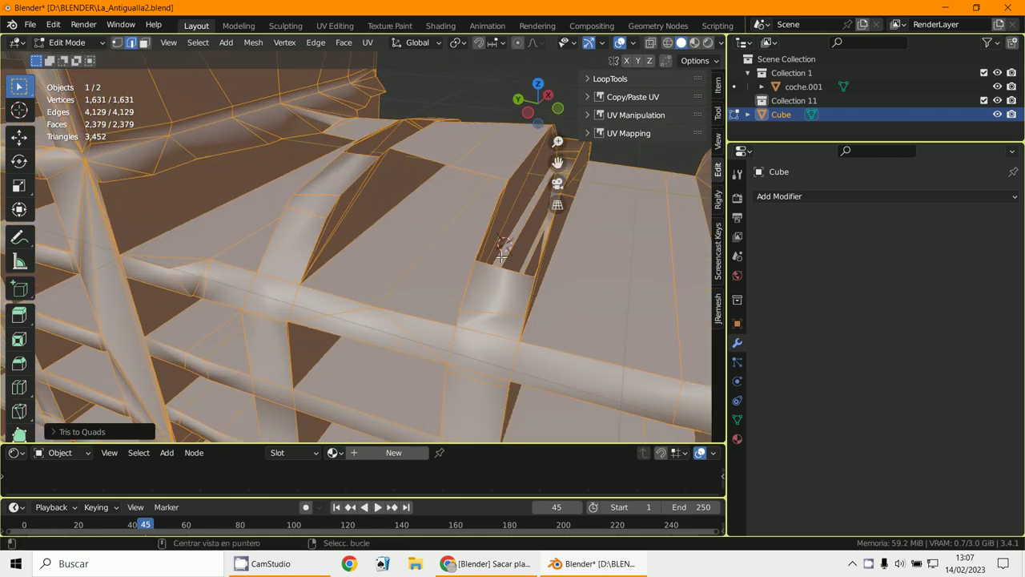
pyautogui.keyDown('alt'); pyautogui.click(498, 272); pyautogui.keyUp('alt')
pyautogui.press('f')
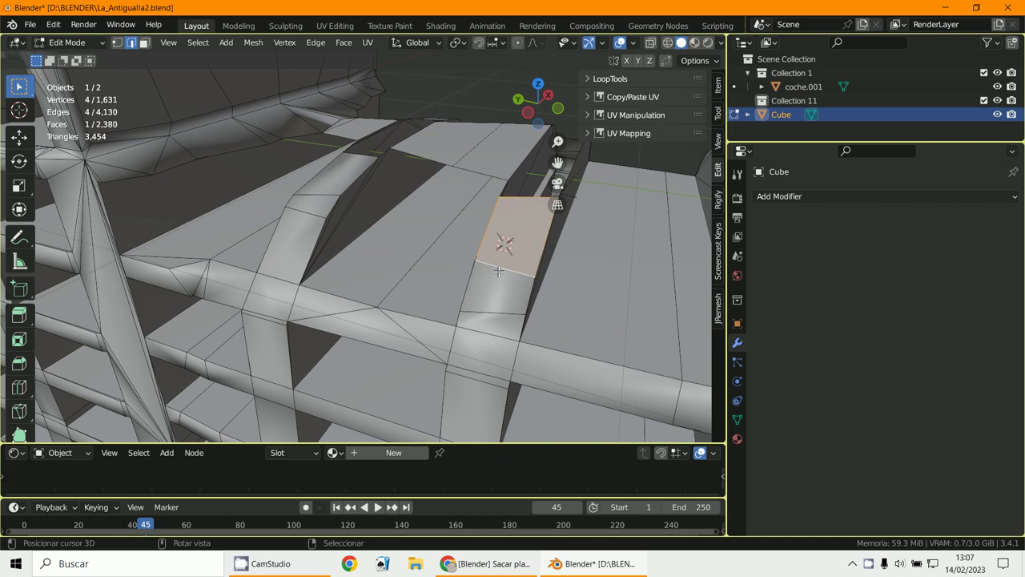
pyautogui.moveTo(499, 272); pyautogui.dragTo(296, 272, button='middle')
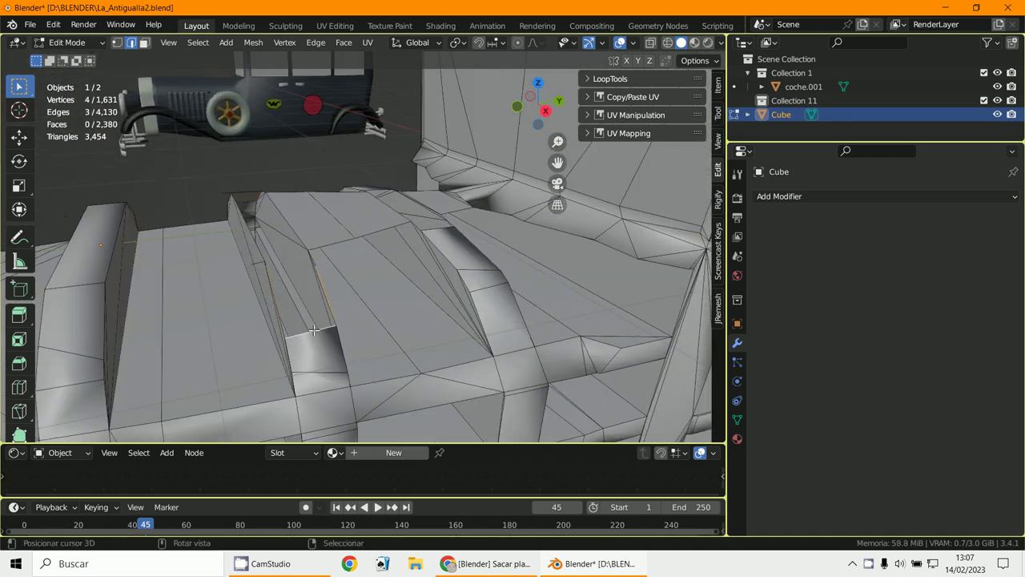
pyautogui.press('f')
pyautogui.press('f')
# Close the remaining gap along the top of the second hood rib with two more faces
pyautogui.moveTo(314, 330); pyautogui.dragTo(334, 341, button='middle')
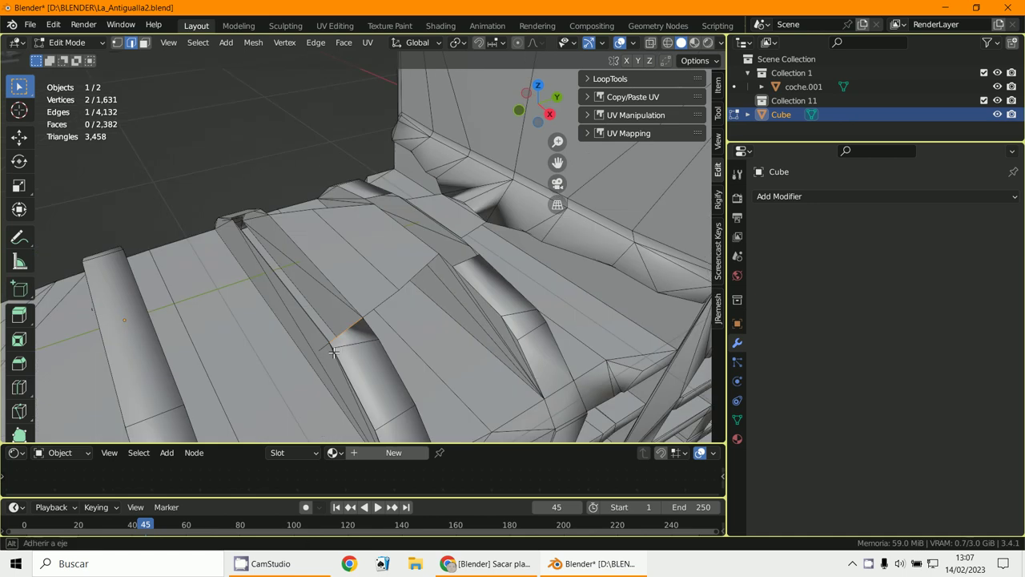
pyautogui.moveTo(348, 300); pyautogui.dragTo(377, 337, button='middle')
pyautogui.press('f')
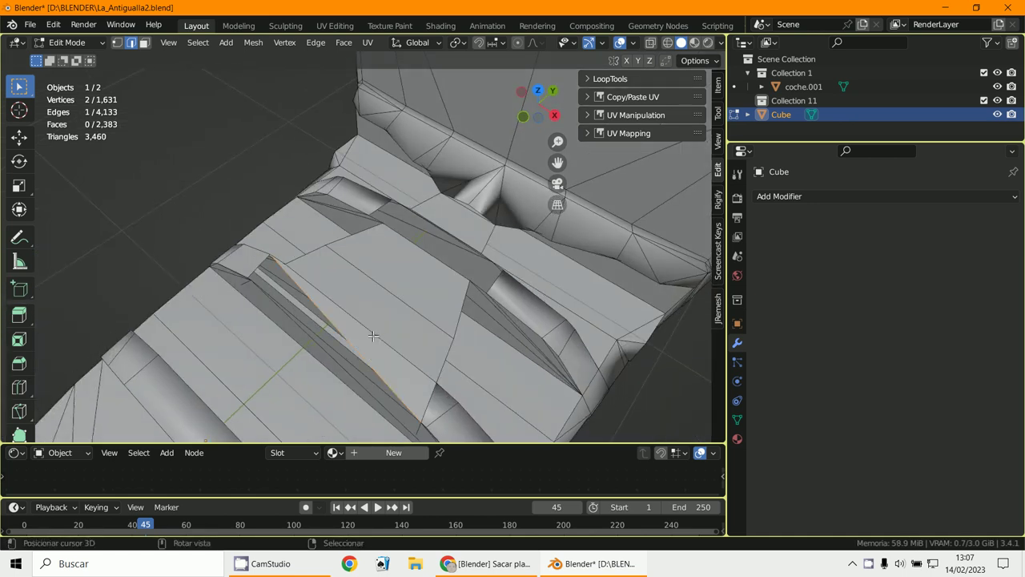
pyautogui.press('f')
# Delete the two leftover faces covering the gap between the second and third hood ribs
pyautogui.moveTo(352, 321); pyautogui.dragTo(325, 249, button='middle')
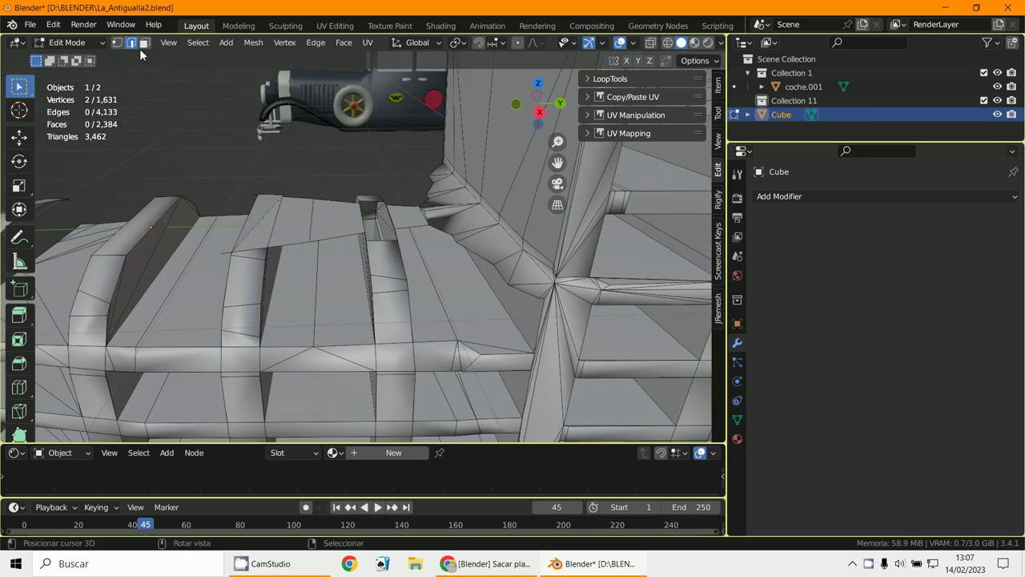
pyautogui.click(323, 221)
pyautogui.keyDown('shift'); pyautogui.click(299, 216); pyautogui.keyUp('shift')
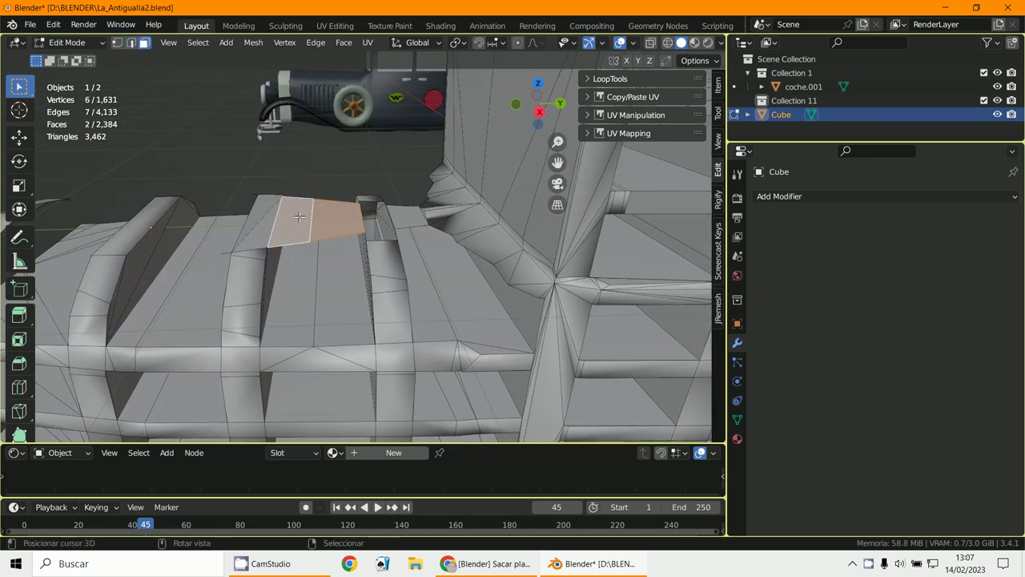
pyautogui.press('x')
pyautogui.click(304, 218)
# Select the two top faces of the second hood rib and examine the hood ribs from the side and front
pyautogui.click(269, 231)
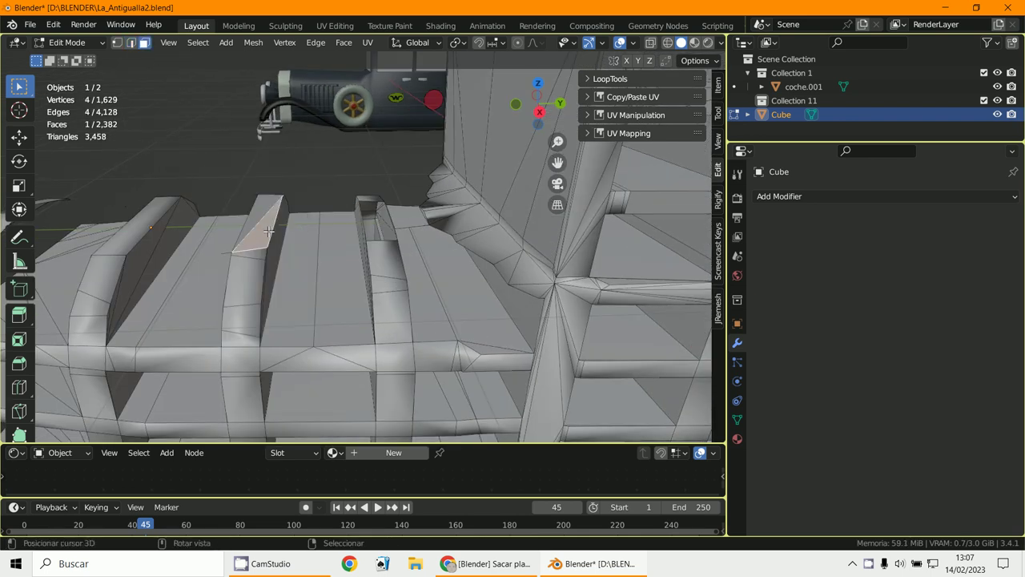
pyautogui.keyDown('shift'); pyautogui.click(262, 214); pyautogui.keyUp('shift')
pyautogui.moveTo(404, 350); pyautogui.dragTo(337, 295, button='middle')
pyautogui.scroll(-3, 441, 327)
pyautogui.scroll(3, 482, 329)
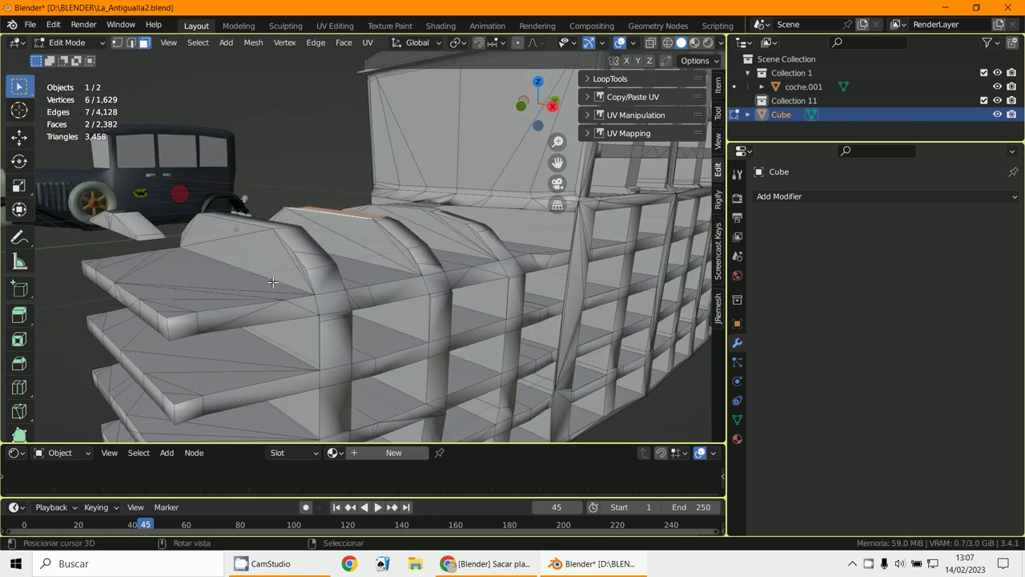
pyautogui.moveTo(206, 273); pyautogui.dragTo(379, 298, button='middle')
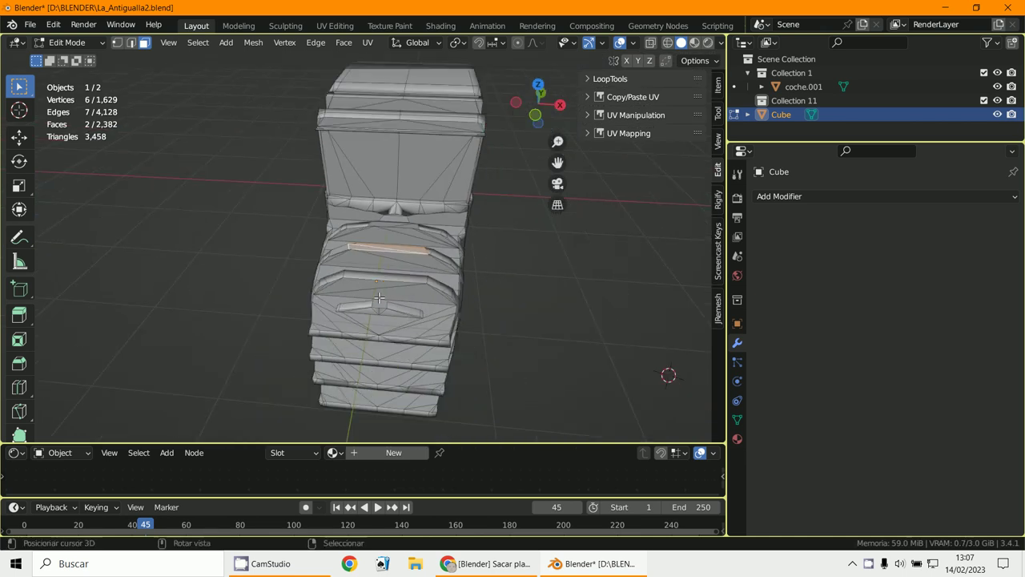
pyautogui.moveTo(379, 353); pyautogui.dragTo(317, 307, button='middle')
pyautogui.scroll(3, 318, 307)
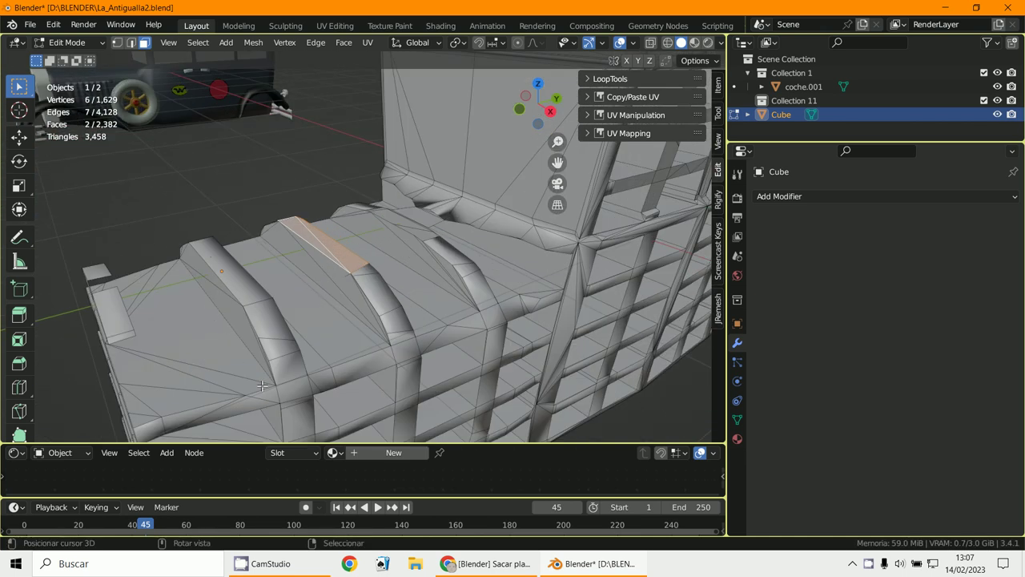
pyautogui.moveTo(269, 395); pyautogui.dragTo(420, 279, button='middle')
pyautogui.hotkey('ctrl', 'r')
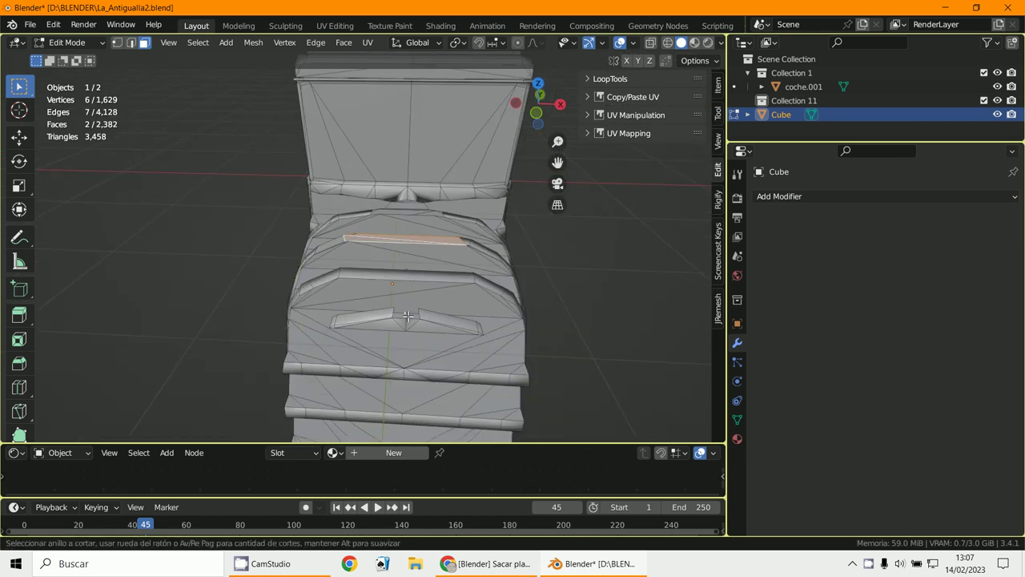
pyautogui.press('Escape')
pyautogui.scroll(-4, 448, 216)
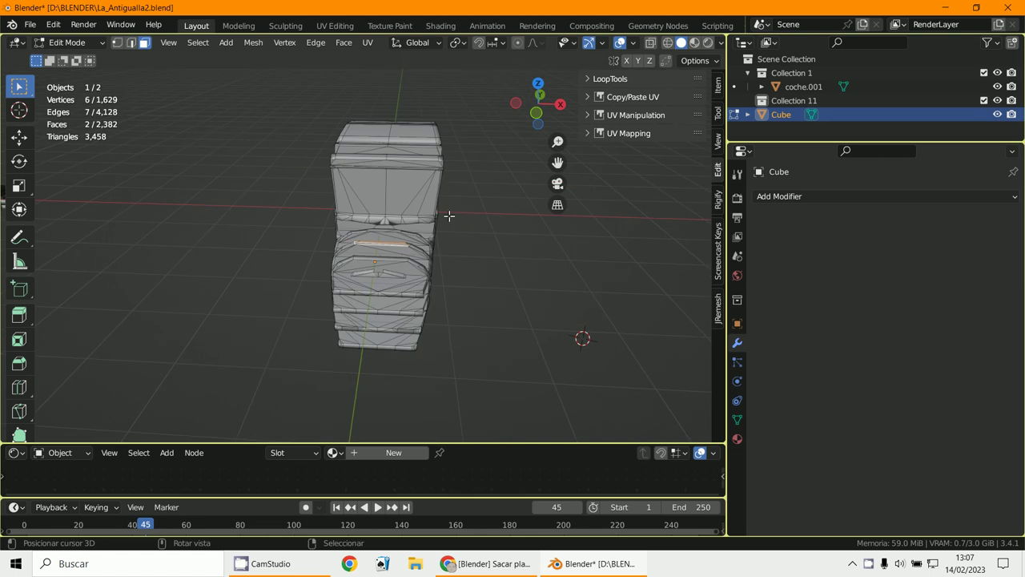
# Select the centre edges running along the cabin roof and examine the lattice from the front and side
pyautogui.moveTo(448, 216); pyautogui.dragTo(421, 436, button='middle')
pyautogui.scroll(4, 437, 390)
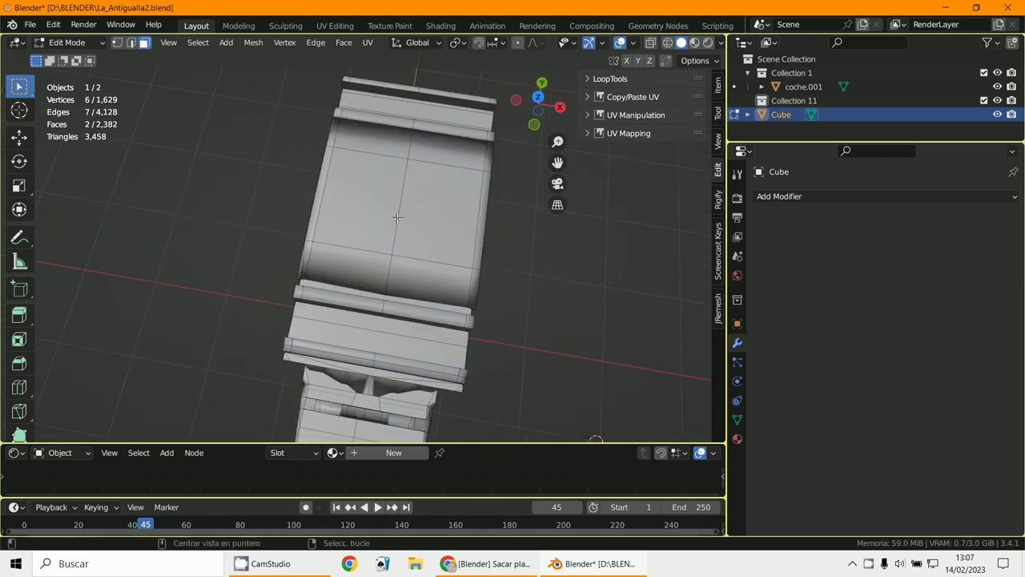
pyautogui.keyDown('alt'); pyautogui.click(397, 218); pyautogui.keyUp('alt')
pyautogui.keyDown('shift'); pyautogui.click(132, 43); pyautogui.keyUp('shift')
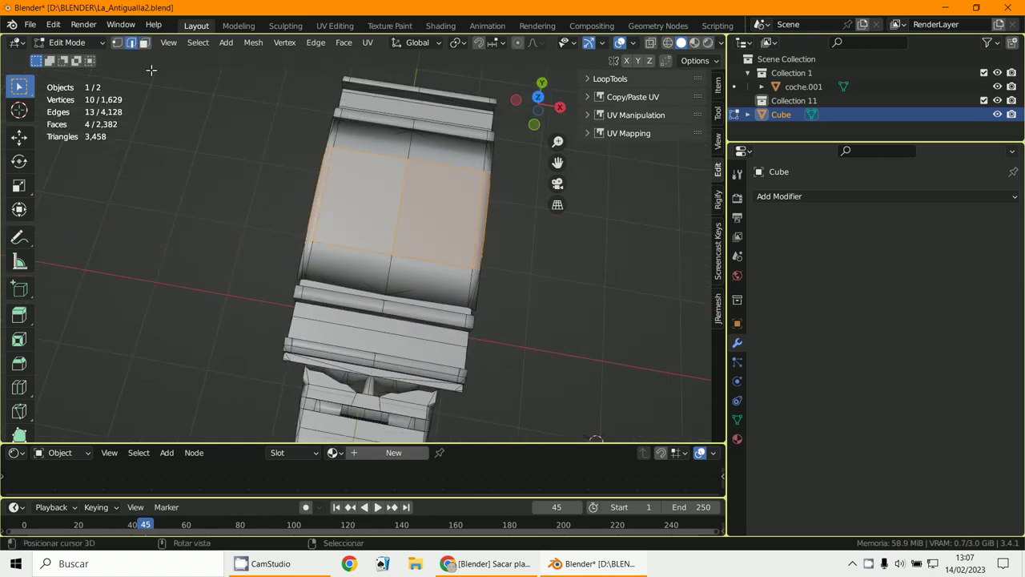
pyautogui.moveTo(424, 317); pyautogui.dragTo(504, 323, button='middle')
pyautogui.scroll(-5, 445, 274)
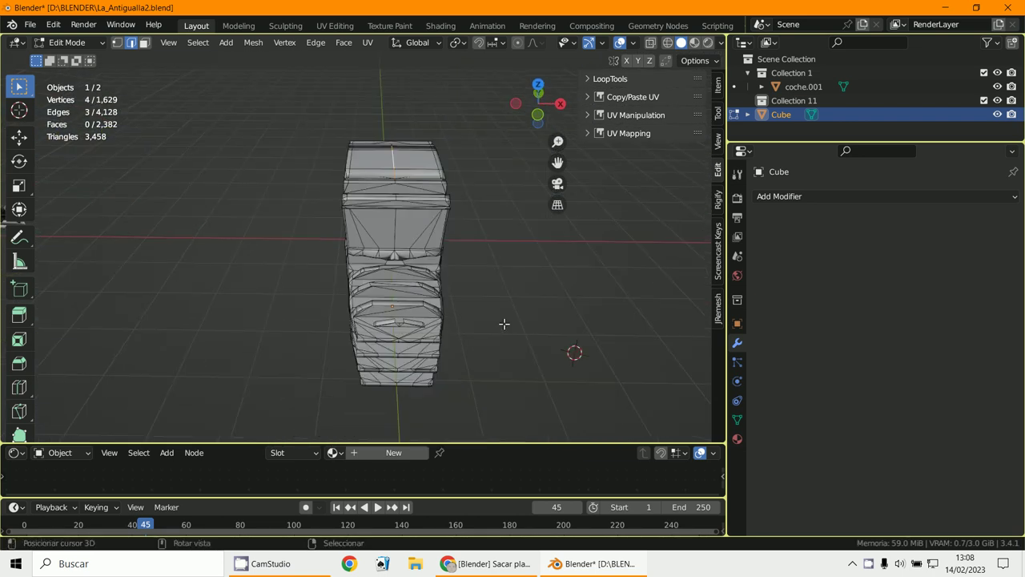
pyautogui.scroll(2, 614, 304)
pyautogui.press('KP_3')
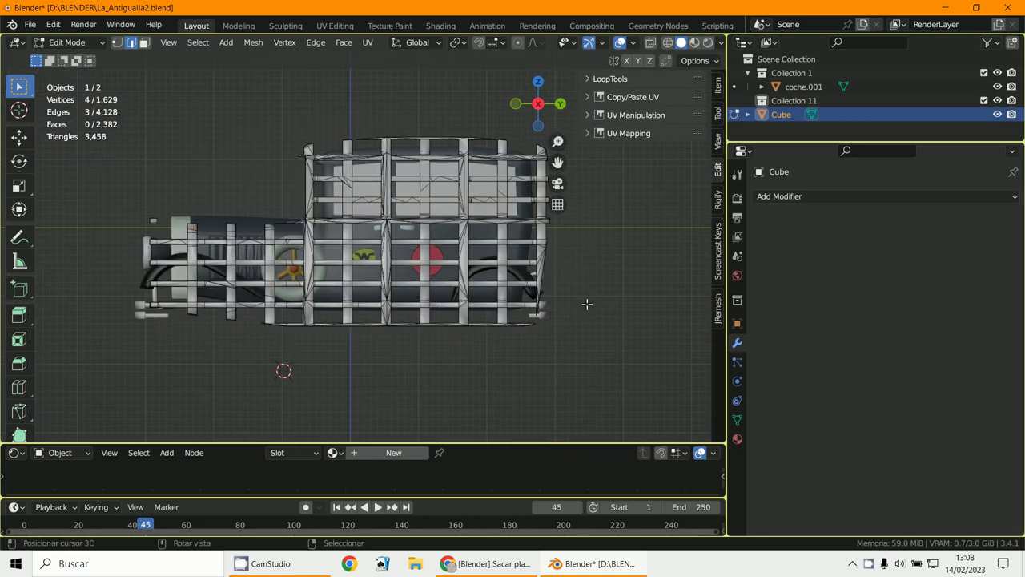
pyautogui.moveTo(575, 338); pyautogui.dragTo(597, 347, button='middle')
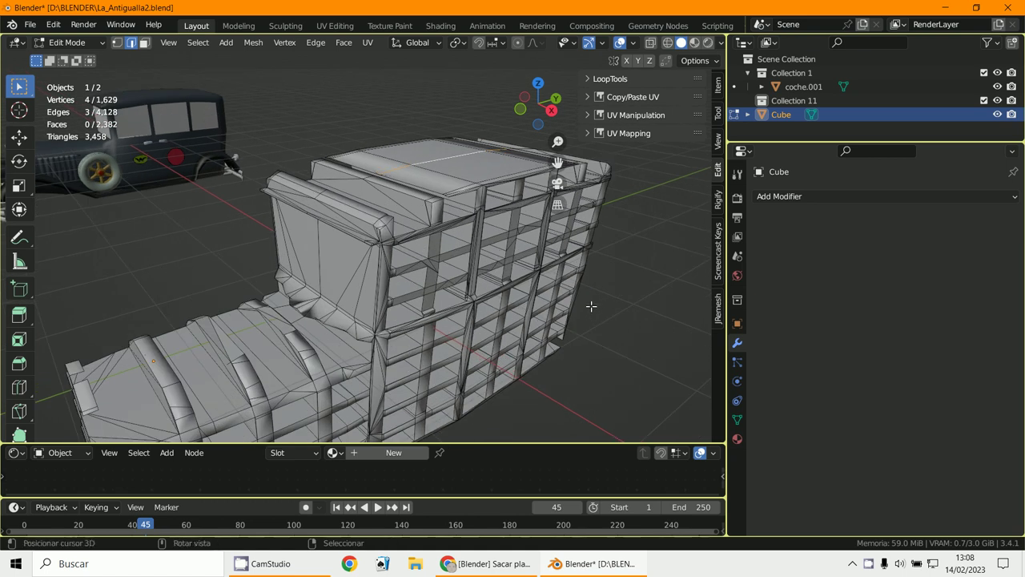
# Separate the entire rib lattice mesh by loose parts and return to Object Mode
pyautogui.scroll(-2, 588, 309)
pyautogui.press('a')
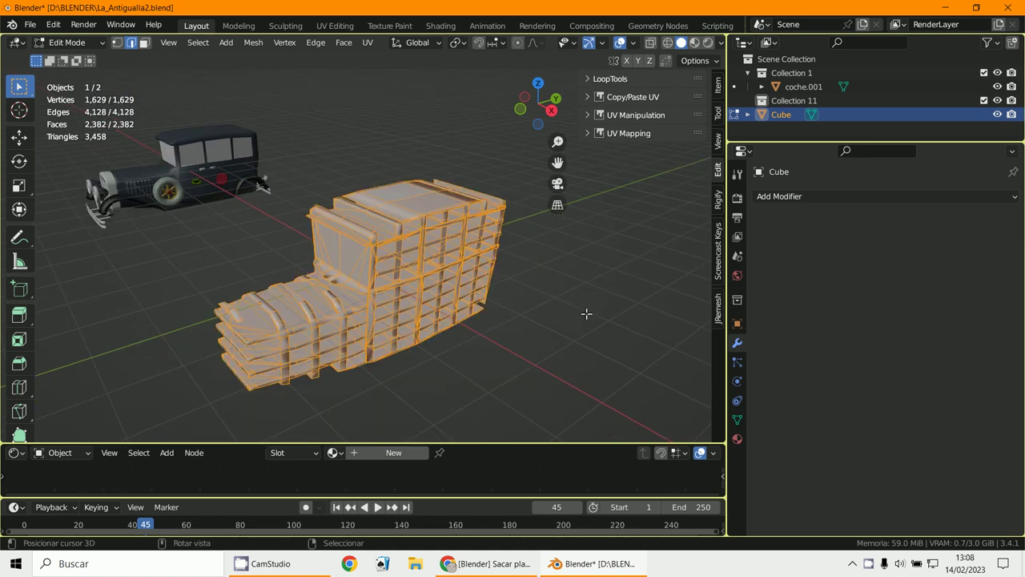
pyautogui.press('p')
pyautogui.click(551, 343)
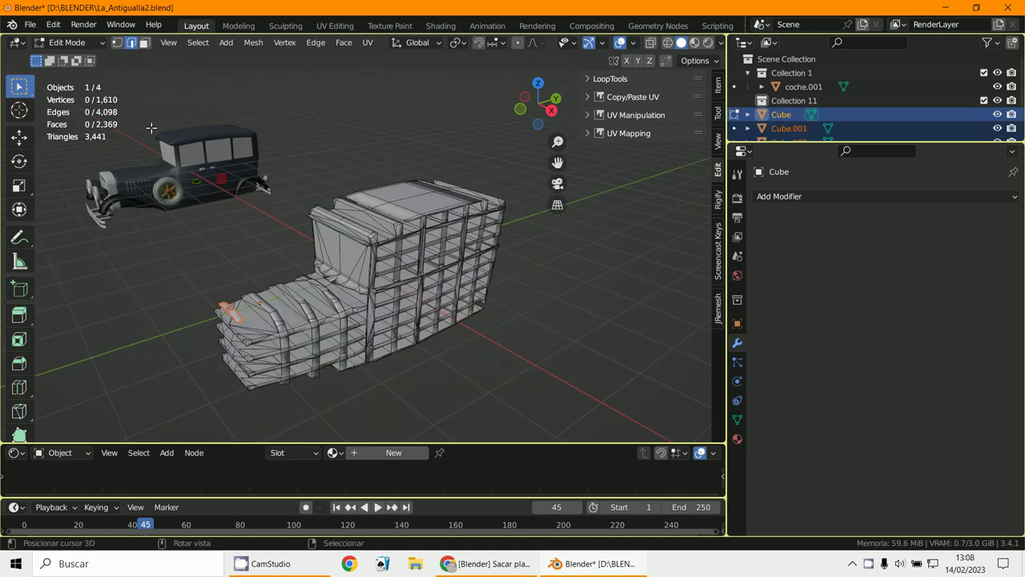
pyautogui.click(80, 42)
pyautogui.click(61, 55)
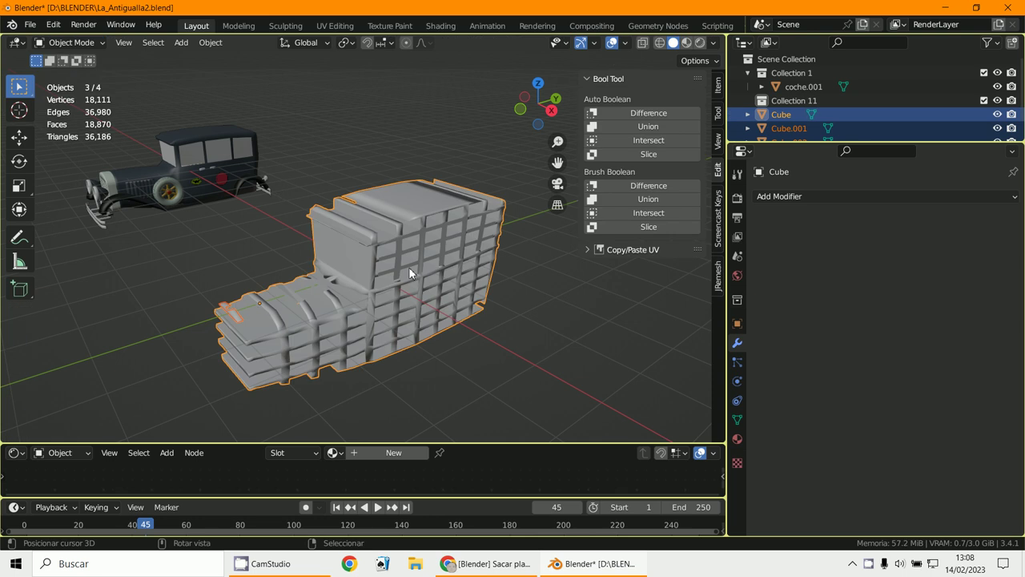
# Select only the main lattice object, edit its whole mesh, and try separating it by loose parts again
pyautogui.click(433, 248)
pyautogui.moveTo(433, 254); pyautogui.dragTo(428, 289, button='middle')
pyautogui.scroll(3, 410, 267)
pyautogui.click(70, 42)
pyautogui.click(71, 74)
pyautogui.press('a')
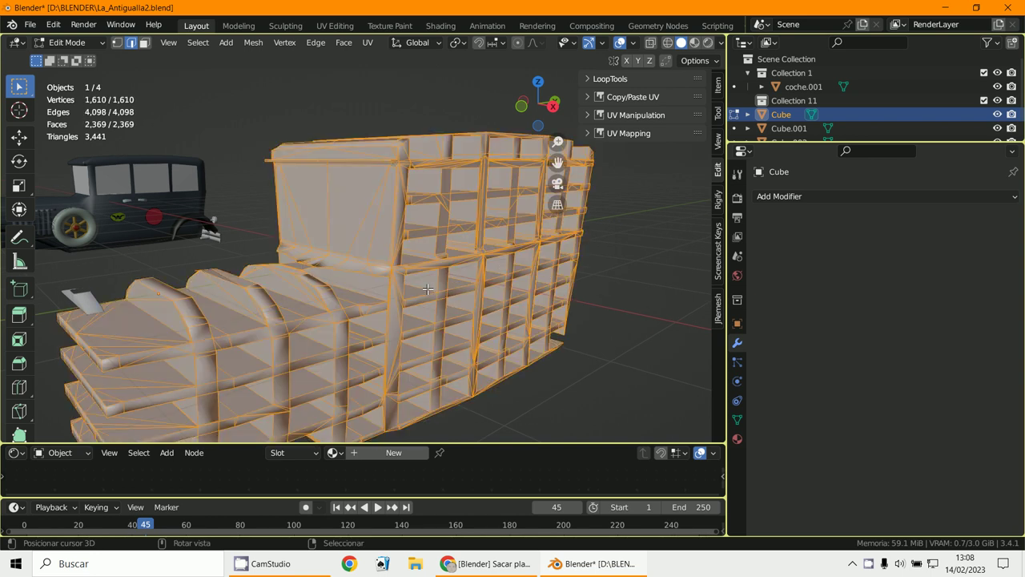
pyautogui.press('p')
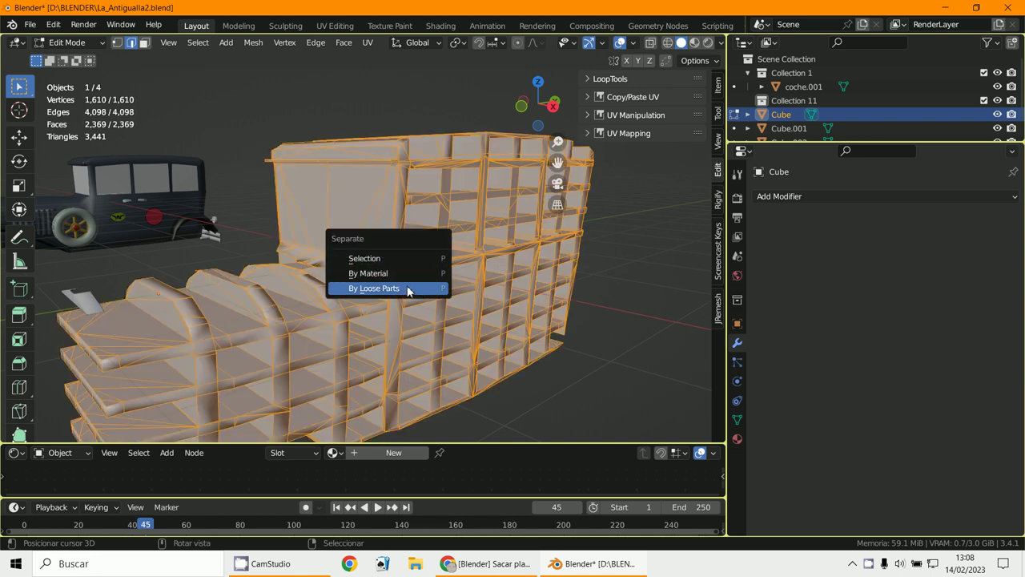
pyautogui.click(408, 289)
# Try filling the opening on top of the hood rib nearest the cabin with a single face
pyautogui.moveTo(410, 334); pyautogui.dragTo(528, 341, button='middle')
pyautogui.scroll(3, 550, 314)
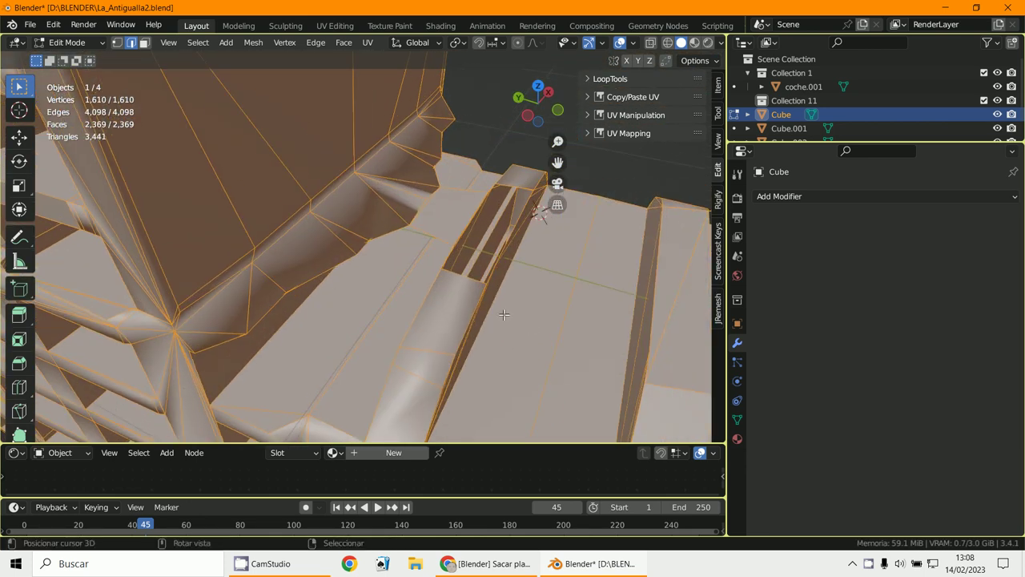
pyautogui.keyDown('alt'); pyautogui.click(473, 284); pyautogui.keyUp('alt')
pyautogui.press('f')
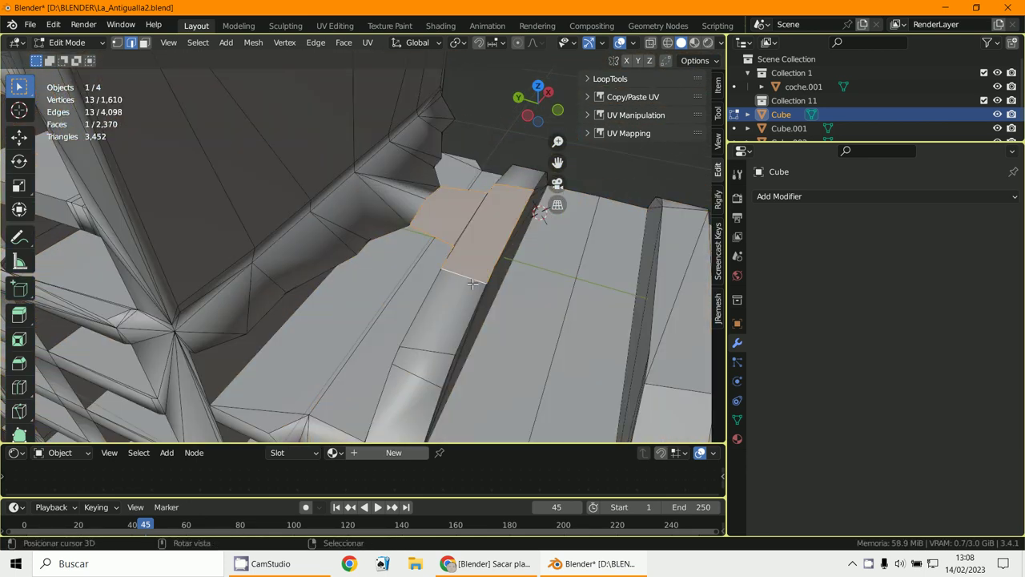
pyautogui.moveTo(472, 284); pyautogui.dragTo(521, 320, button='middle')
pyautogui.moveTo(520, 321); pyautogui.dragTo(377, 288, button='middle')
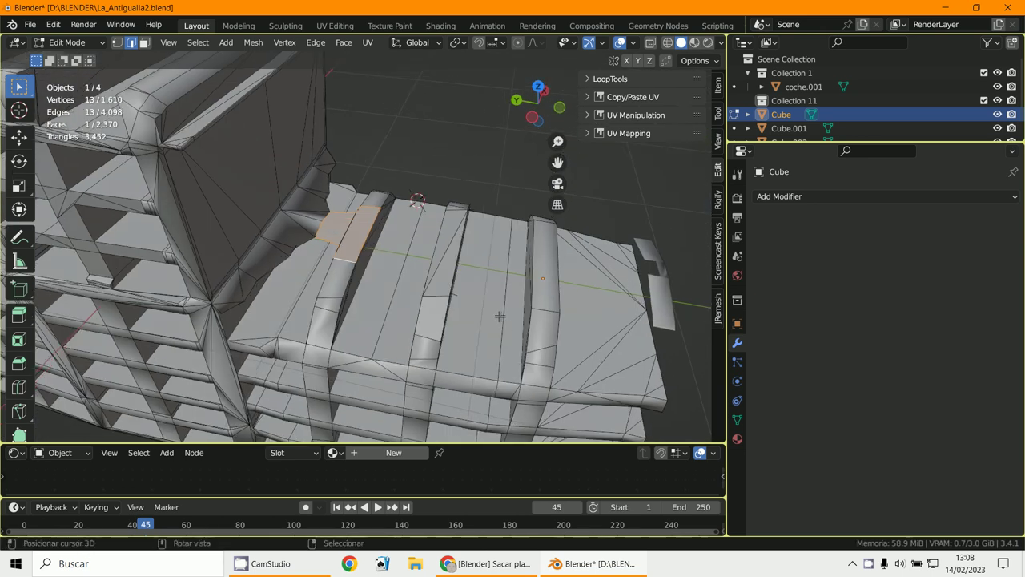
pyautogui.scroll(2, 377, 288)
pyautogui.keyDown('shift'); pyautogui.moveTo(320, 200); pyautogui.dragTo(356, 246, button='middle'); pyautogui.keyUp('shift')
pyautogui.rightClick(377, 304)
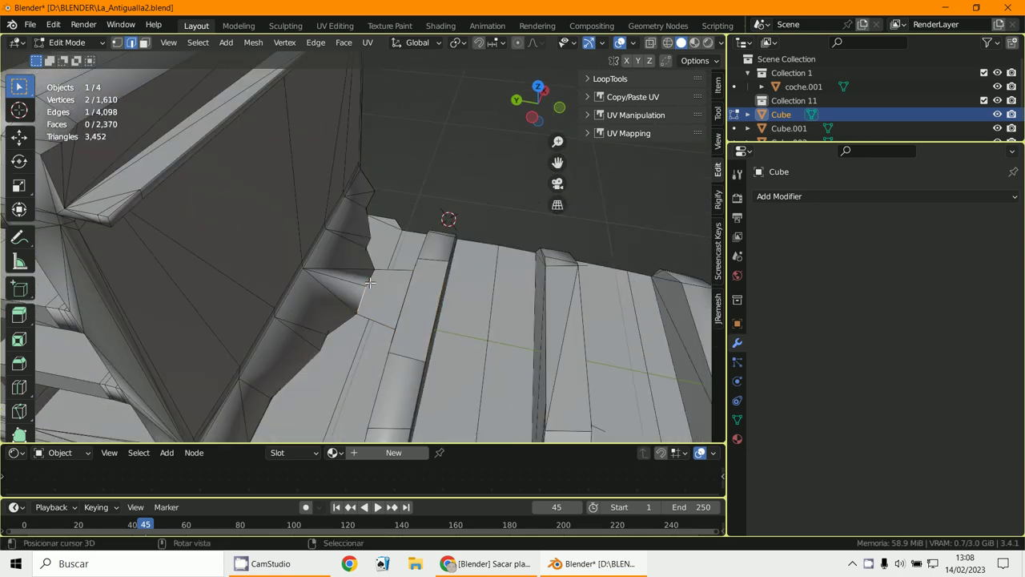
# Delete the oversized fill face covering the hood rib nearest the cabin and the adjoining slat
pyautogui.click(144, 43)
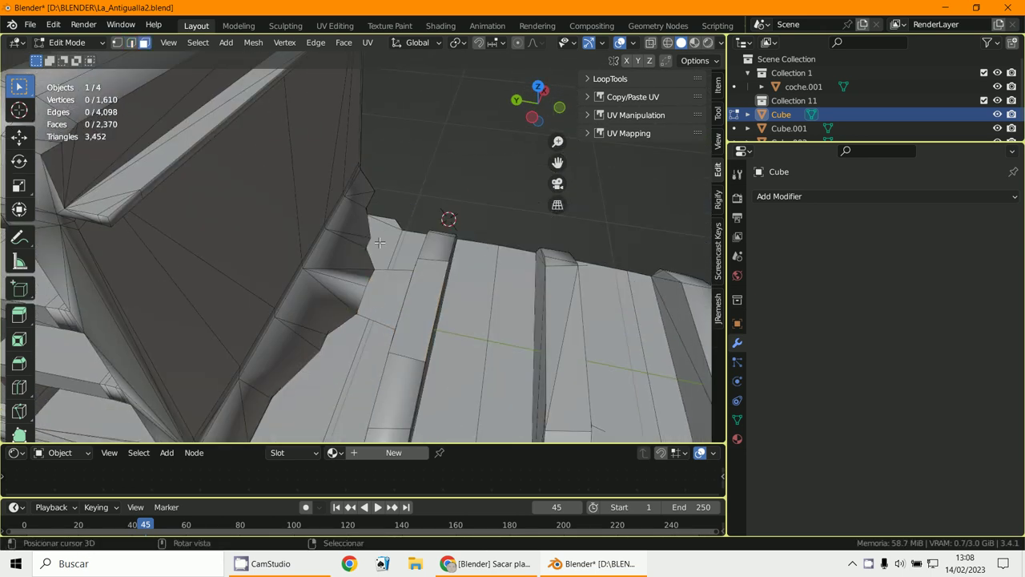
pyautogui.click(379, 284)
pyautogui.press('x')
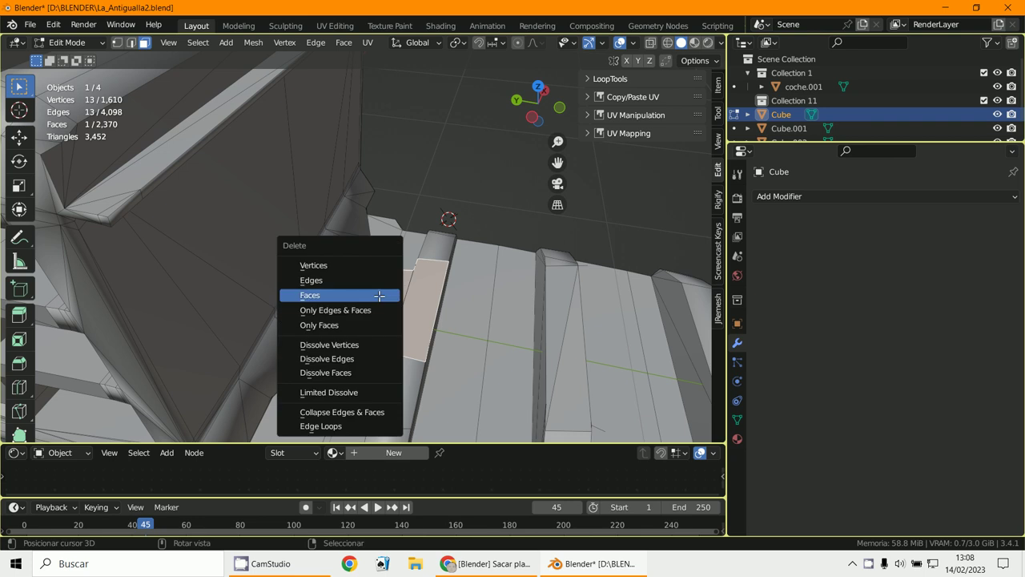
pyautogui.click(378, 295)
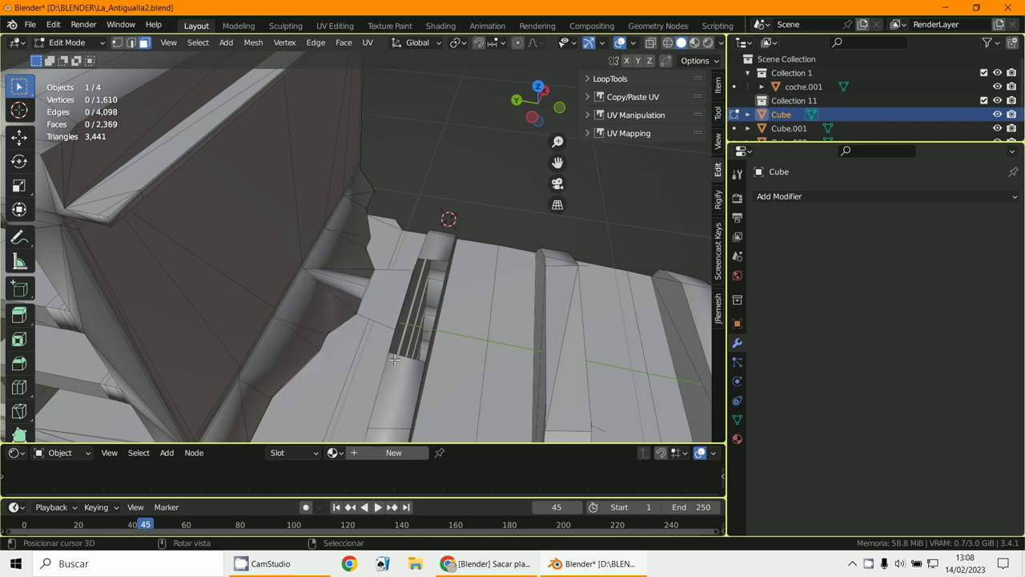
# Fill the opening on top of the hood rib nearest the cabin with successive small faces built from its end edge
pyautogui.click(133, 43)
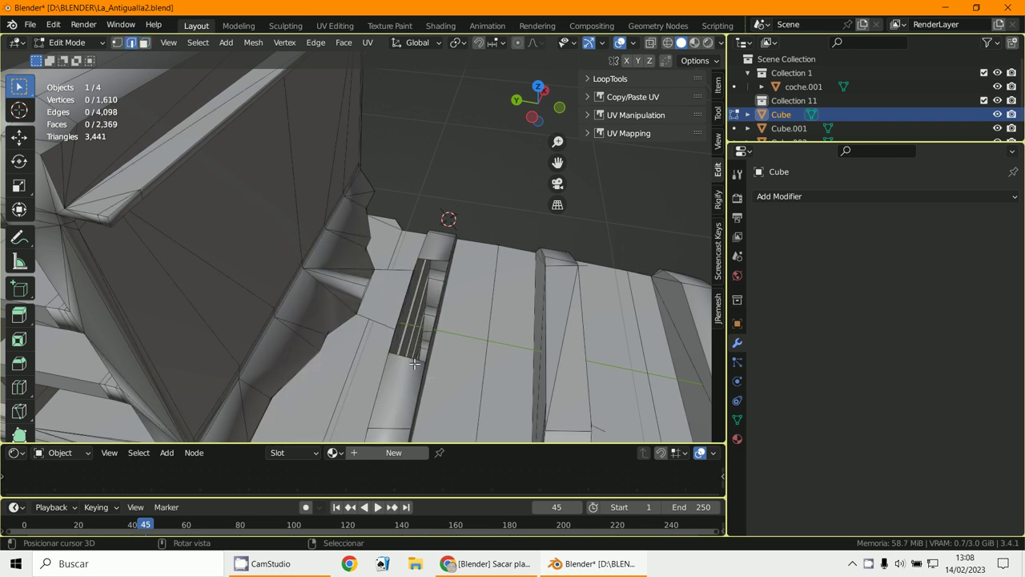
pyautogui.press('f')
pyautogui.press('f')
pyautogui.press('f')
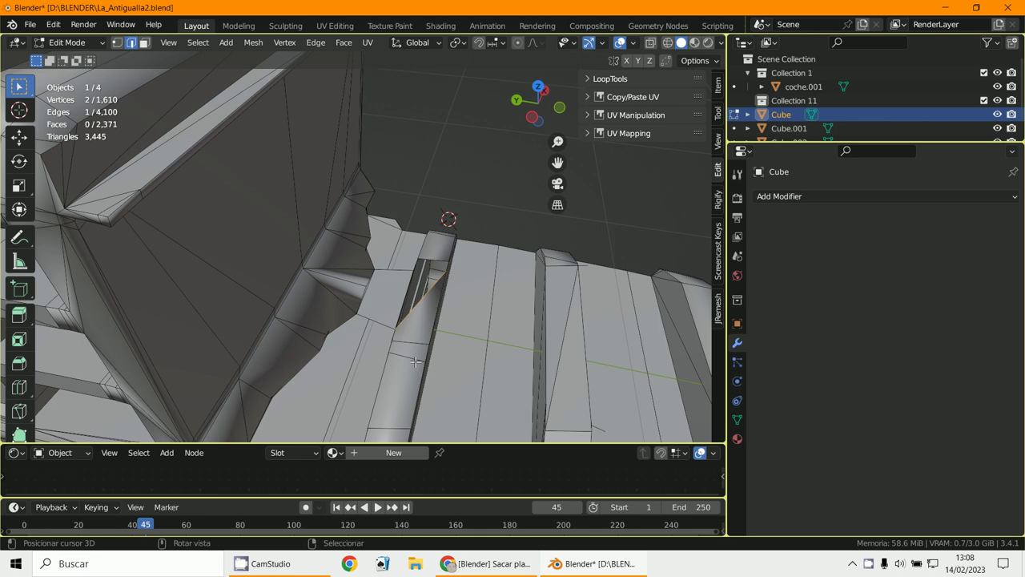
pyautogui.hotkey('ctrl', 'z')
pyautogui.moveTo(458, 333); pyautogui.dragTo(466, 281, button='middle')
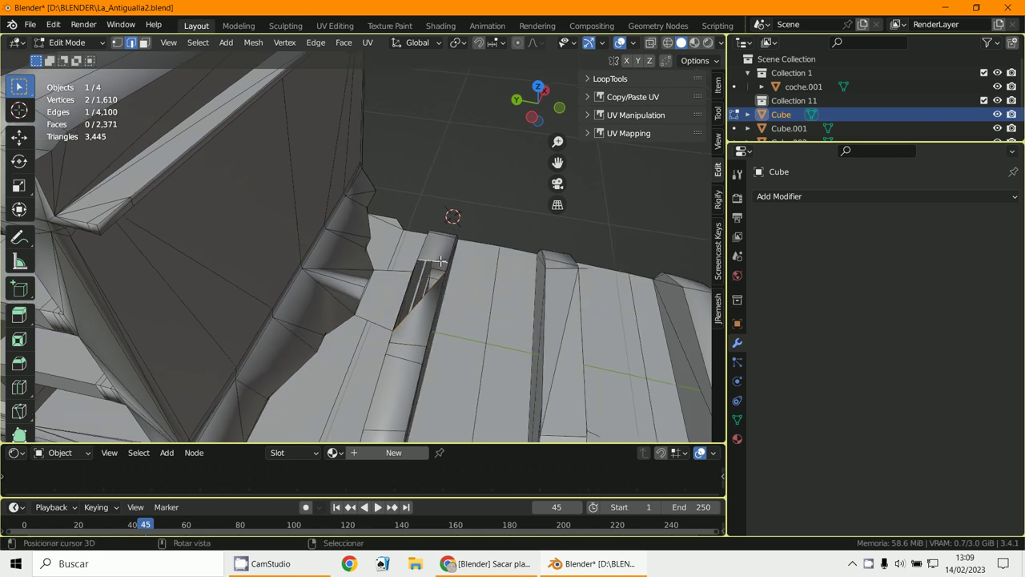
pyautogui.press('f')
pyautogui.scroll(-4, 440, 261)
pyautogui.moveTo(441, 261); pyautogui.dragTo(519, 338, button='middle')
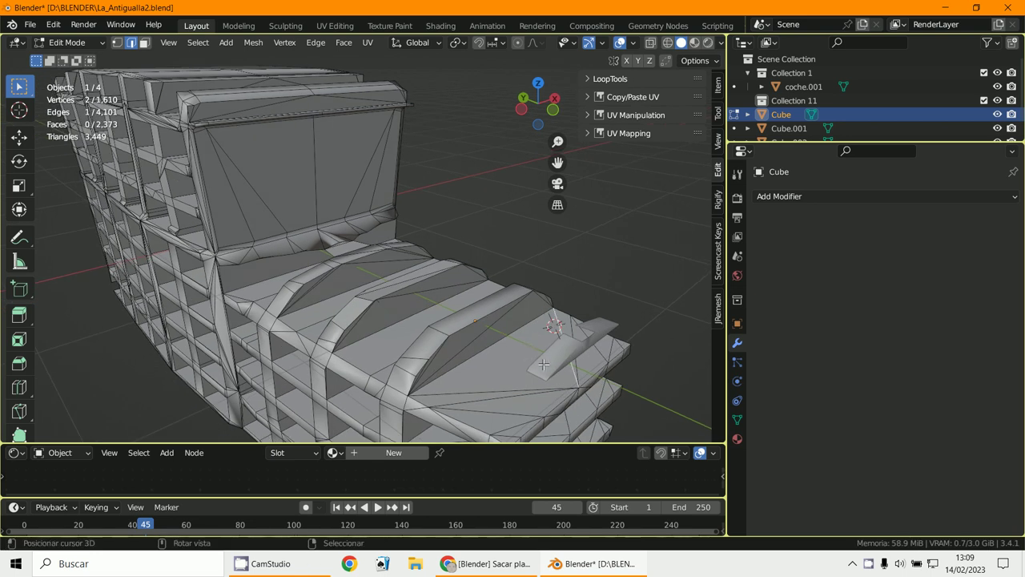
# Clear the mesh selection, return to Object Mode and delete the loose curved piece above the front of the hood
pyautogui.click(144, 45)
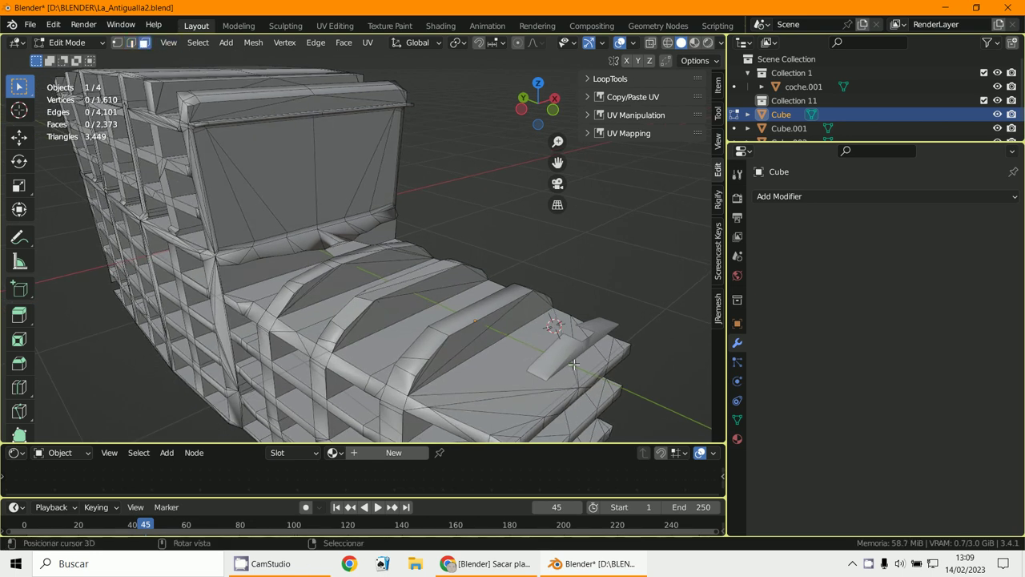
pyautogui.click(558, 354)
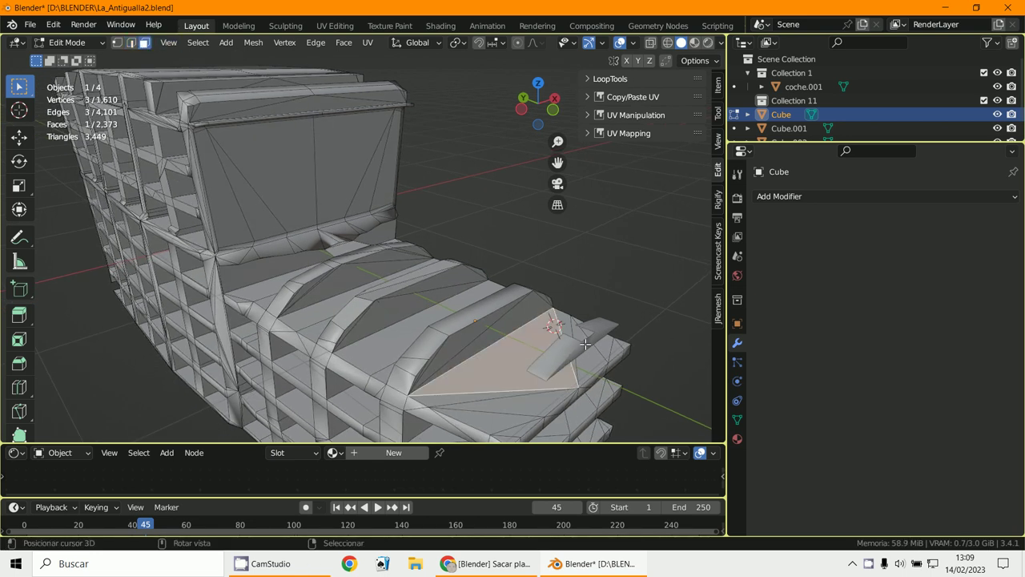
pyautogui.moveTo(586, 344); pyautogui.dragTo(469, 370, button='middle')
pyautogui.hotkey('alt', 'a')
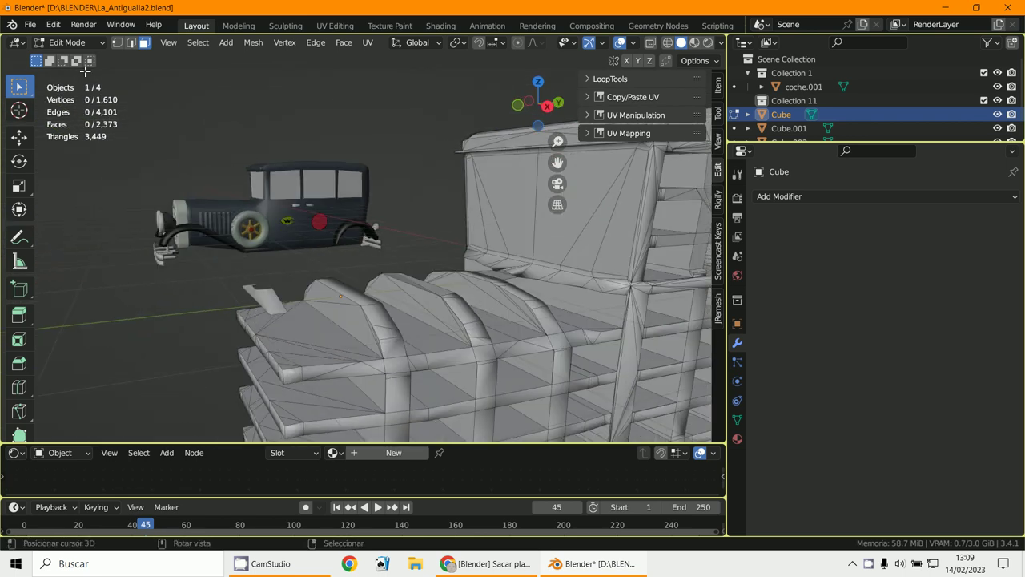
pyautogui.click(73, 42)
pyautogui.click(68, 28)
pyautogui.click(262, 292)
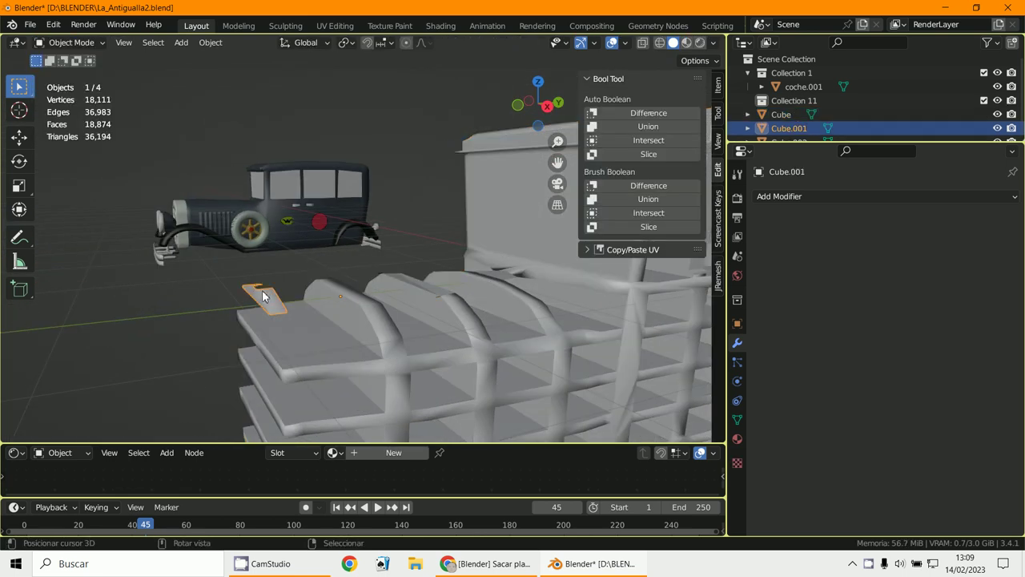
pyautogui.press('Delete')
pyautogui.scroll(-5, 262, 290)
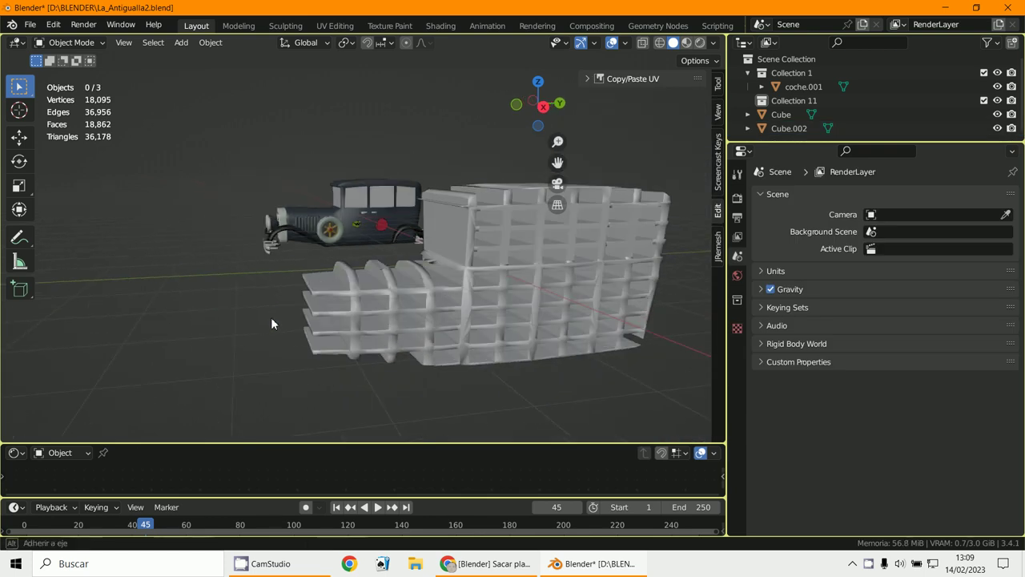
# Select the main rib lattice and try moving it aside as a check
pyautogui.click(390, 324)
pyautogui.press('g')
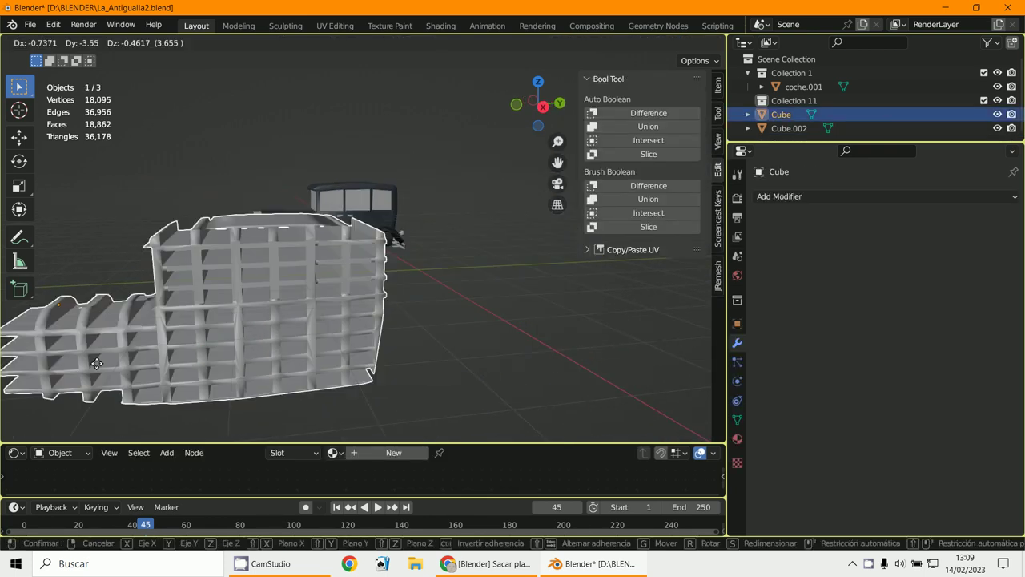
pyautogui.rightClick(108, 424)
# Select all of the main lattice's mesh in Edit Mode and separate it by loose parts
pyautogui.moveTo(164, 281); pyautogui.dragTo(188, 298, button='middle')
pyautogui.scroll(1, 188, 298)
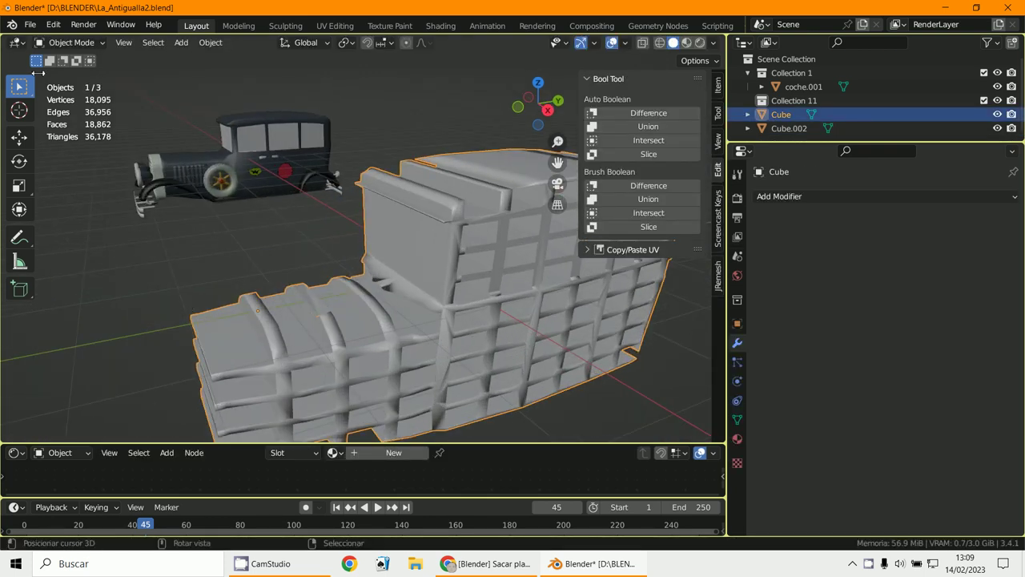
pyautogui.click(68, 42)
pyautogui.click(74, 73)
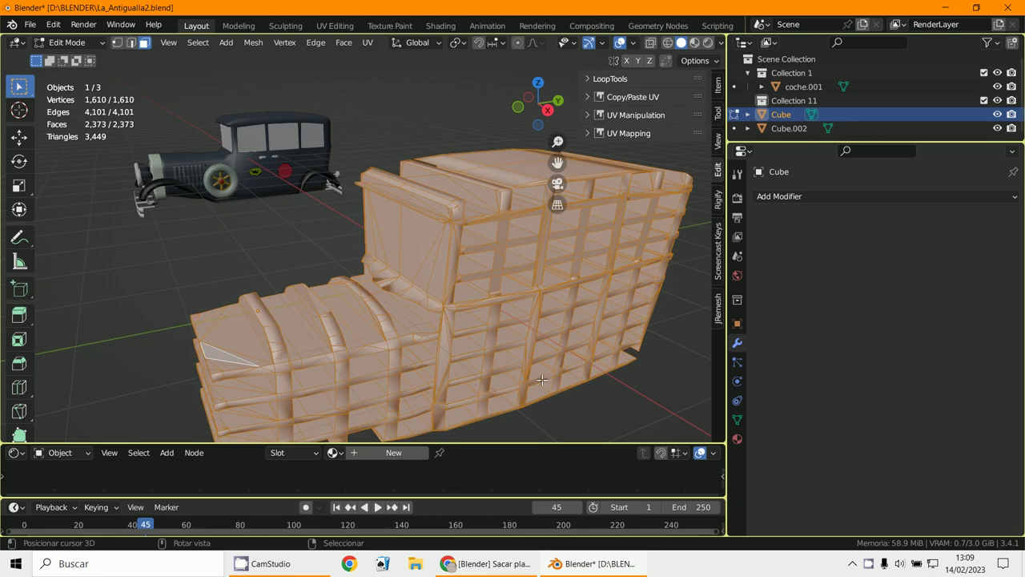
pyautogui.press('a')
pyautogui.press('a')
pyautogui.press('p')
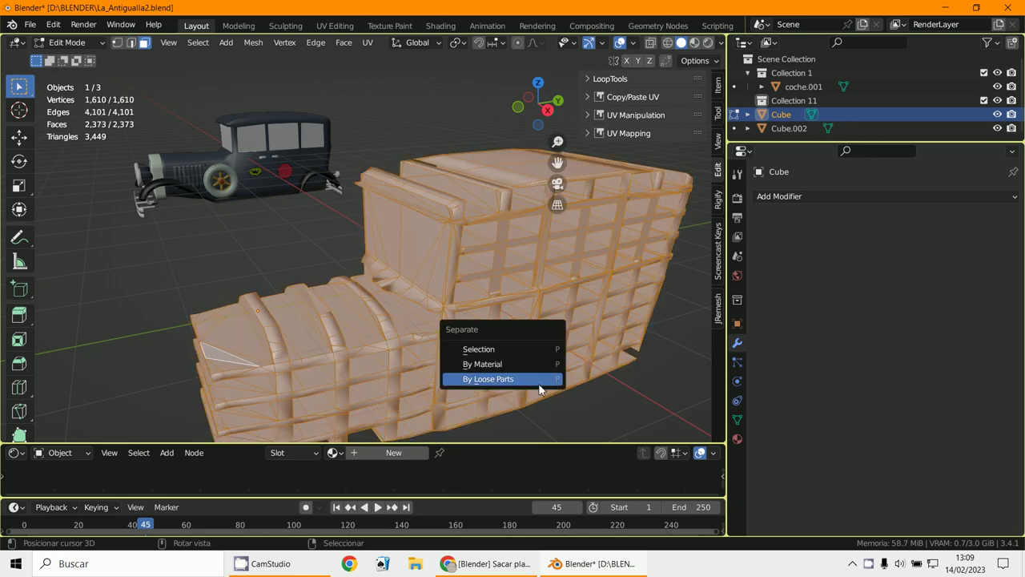
pyautogui.click(539, 379)
# Examine the rib lattice and the original car from above, from the side and up close
pyautogui.moveTo(539, 384); pyautogui.dragTo(178, 296, button='middle')
pyautogui.scroll(2, 178, 296)
pyautogui.scroll(-3, 139, 160)
pyautogui.keyDown('shift'); pyautogui.moveTo(172, 155); pyautogui.dragTo(193, 271, button='middle'); pyautogui.keyUp('shift')
pyautogui.moveTo(357, 193); pyautogui.dragTo(338, 241, button='middle')
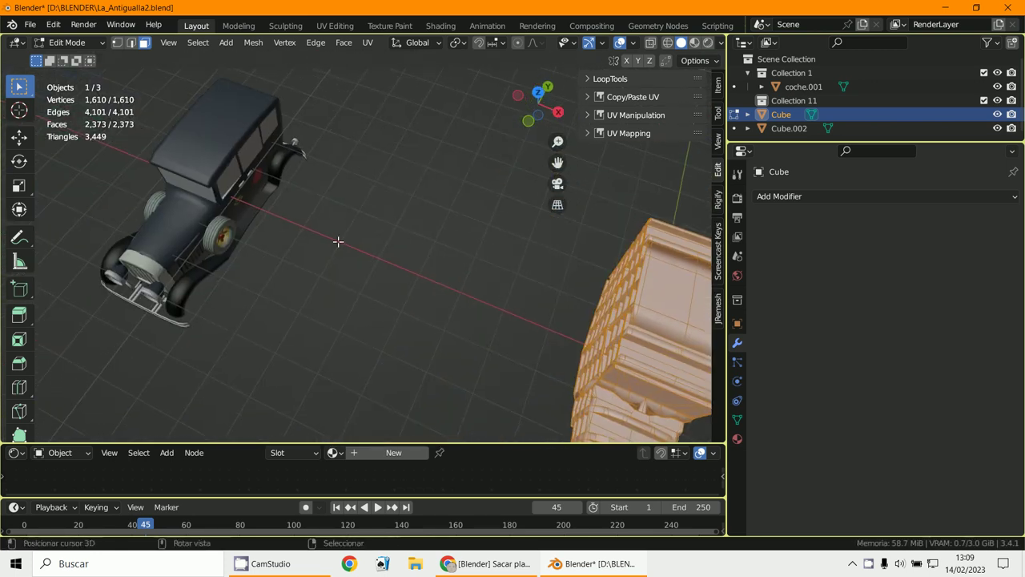
pyautogui.keyDown('shift'); pyautogui.moveTo(602, 374); pyautogui.dragTo(340, 244, button='middle'); pyautogui.keyUp('shift')
pyautogui.scroll(-3, 167, 145)
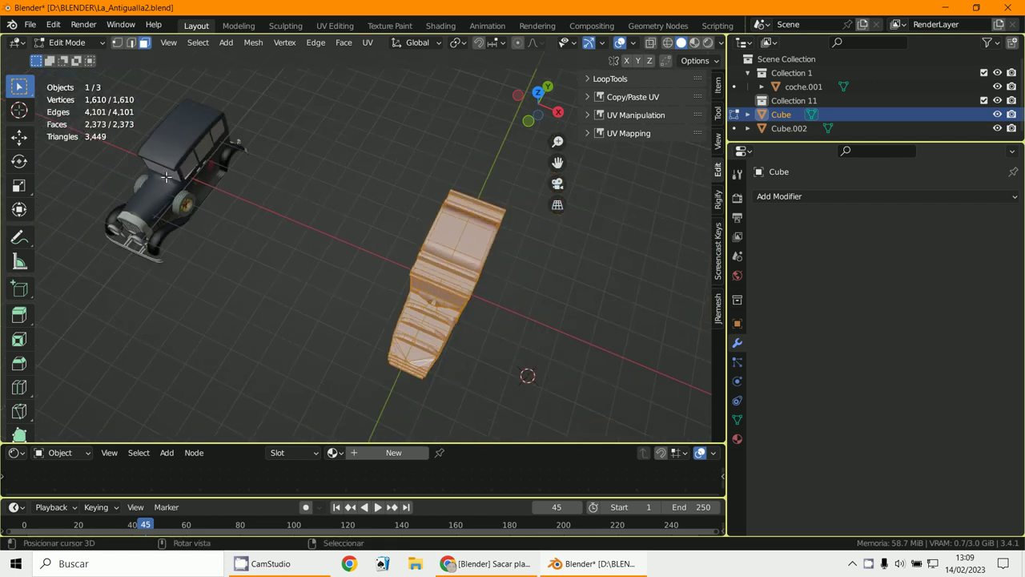
pyautogui.moveTo(437, 303); pyautogui.dragTo(292, 146, button='middle')
pyautogui.scroll(3, 395, 244)
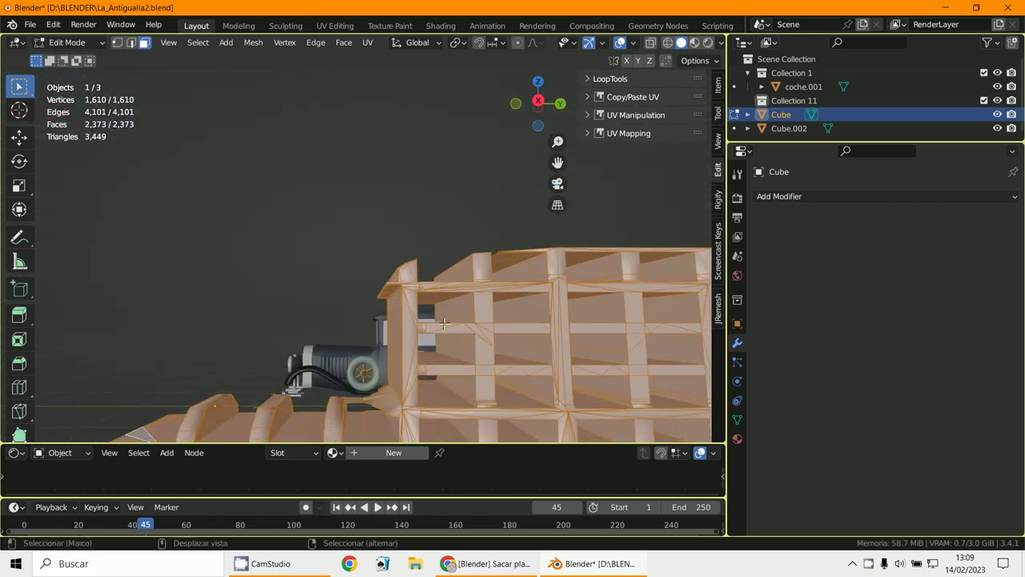
pyautogui.keyDown('shift'); pyautogui.moveTo(445, 379); pyautogui.dragTo(401, 279, button='middle'); pyautogui.keyUp('shift')
pyautogui.scroll(-2, 401, 279)
pyautogui.scroll(-3, 400, 278)
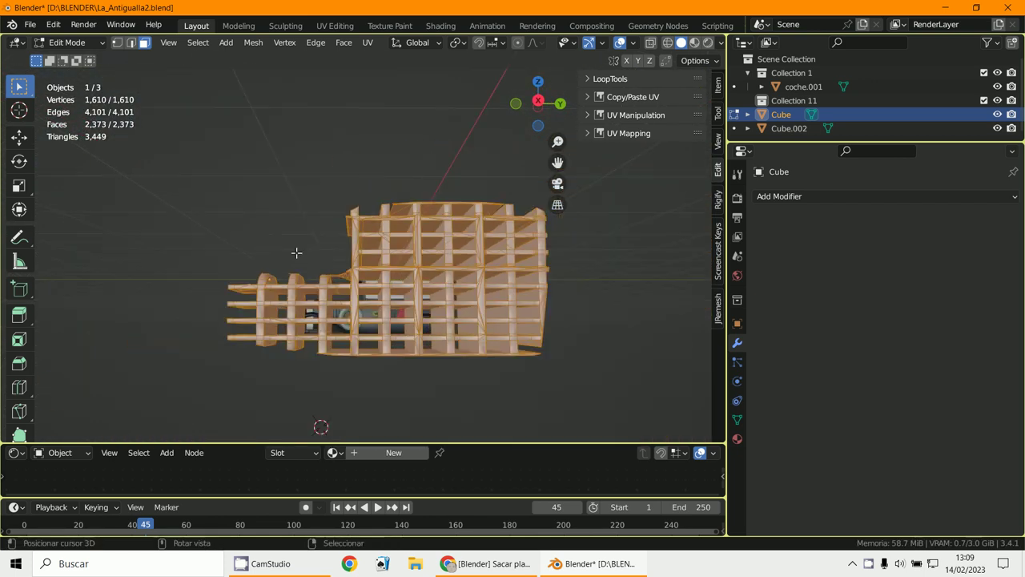
# Return to Object Mode and view the lattice and the original car from the front
pyautogui.click(81, 44)
pyautogui.click(82, 53)
pyautogui.moveTo(240, 208); pyautogui.dragTo(447, 378, button='middle')
pyautogui.press('KP_1')
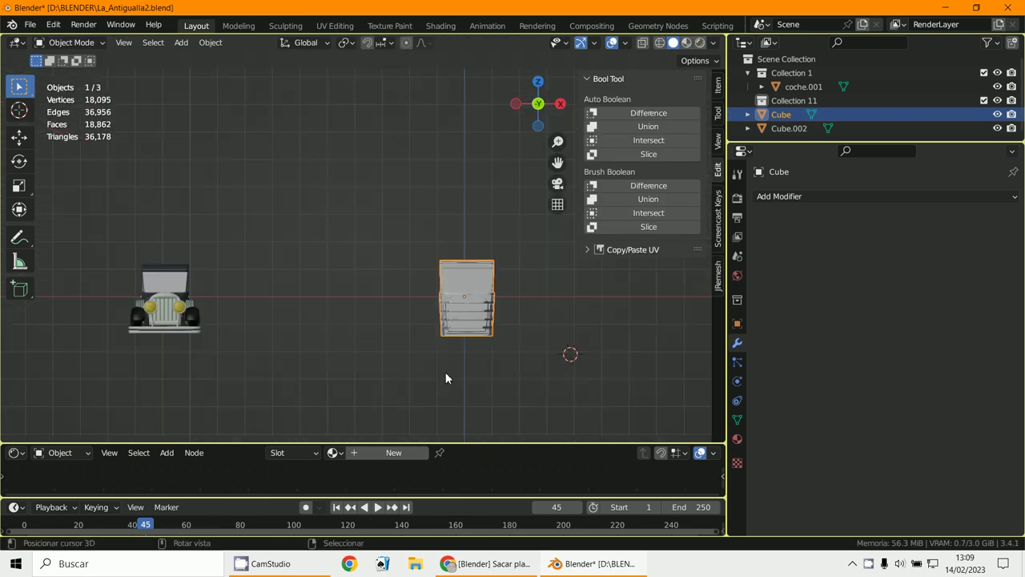
# Move the rib lattice about 11 units along negative X onto the original car in front view
pyautogui.keyDown('shift'); pyautogui.moveTo(565, 406); pyautogui.dragTo(586, 406, button='middle'); pyautogui.keyUp('shift')
pyautogui.press('g')
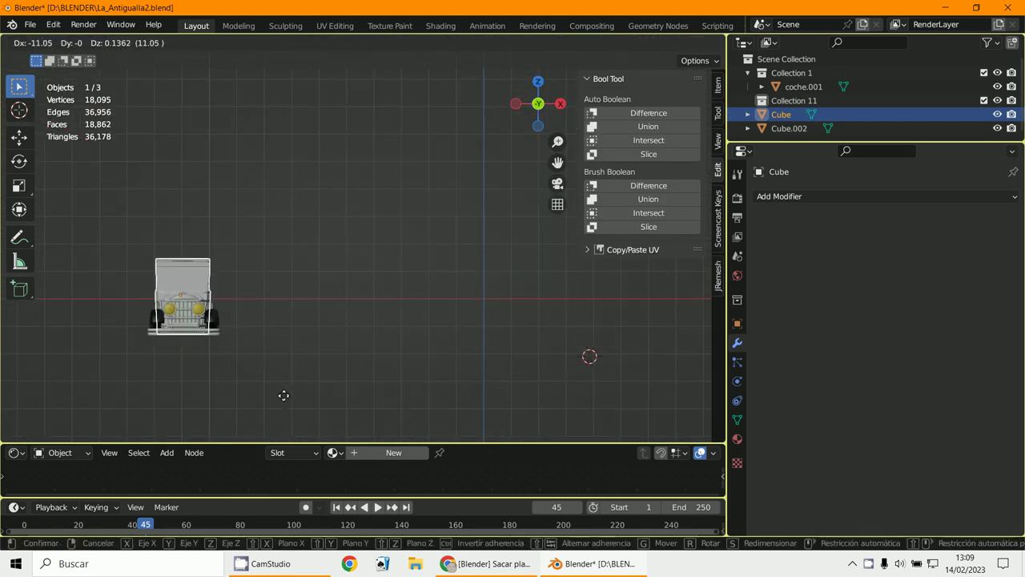
pyautogui.click(283, 398)
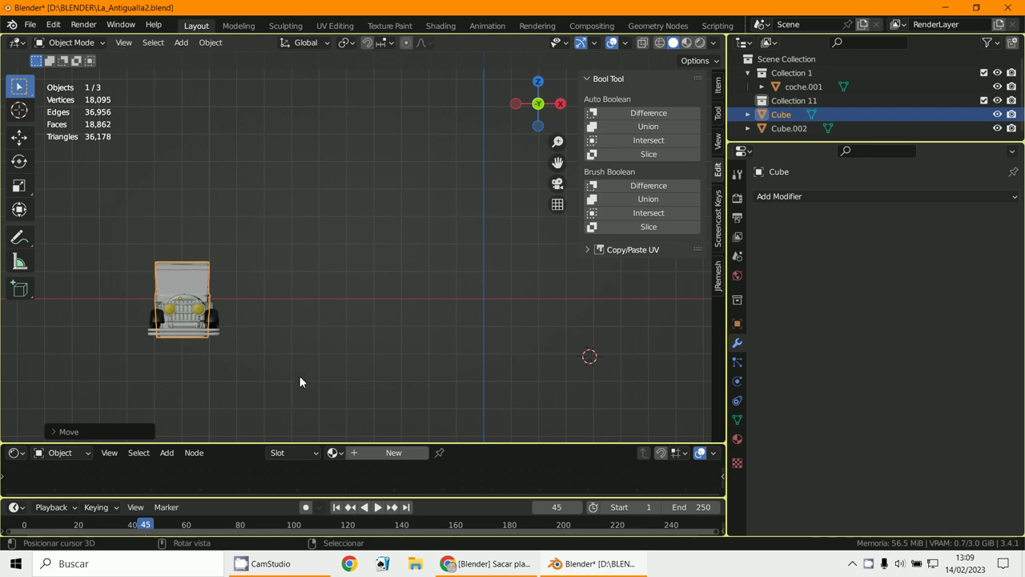
# Scale the rib lattice down in side view and shift it about 0.72 along Y to fit inside the car body
pyautogui.press('KP_3')
pyautogui.scroll(2, 584, 351)
pyautogui.keyDown('shift'); pyautogui.moveTo(584, 351); pyautogui.dragTo(520, 343, button='middle'); pyautogui.keyUp('shift')
pyautogui.scroll(1, 518, 364)
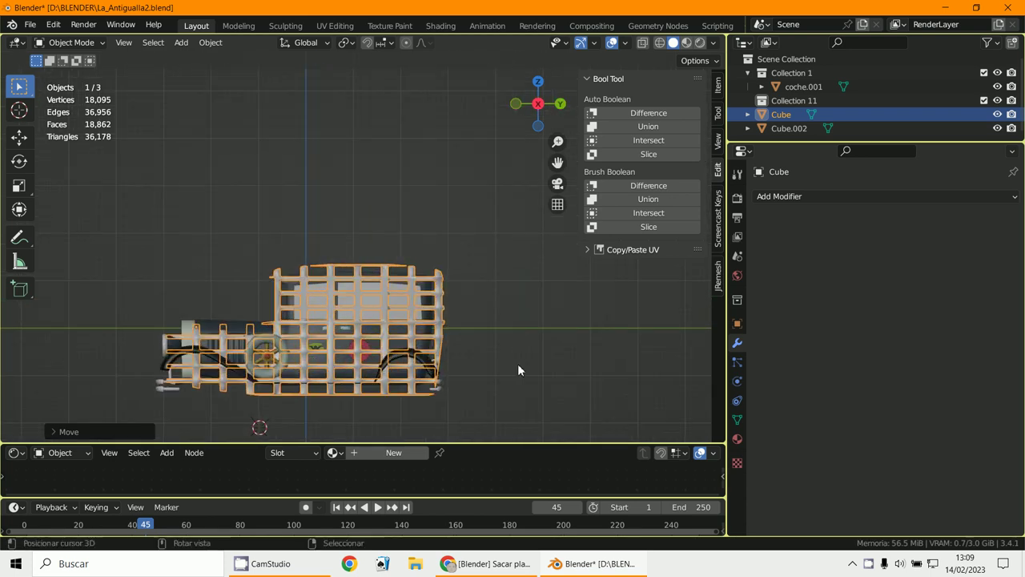
pyautogui.press('s')
pyautogui.click(459, 371)
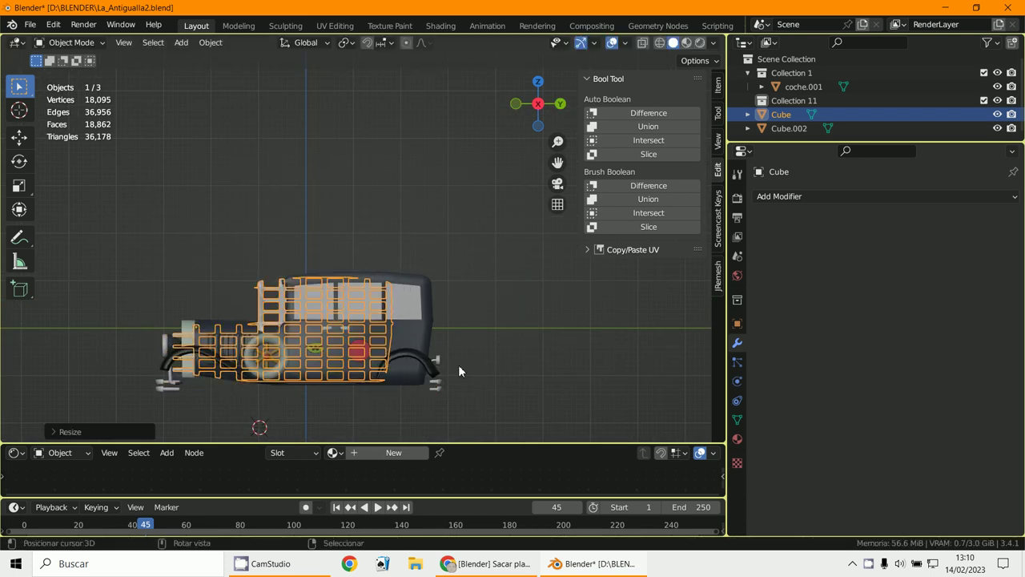
pyautogui.press('g')
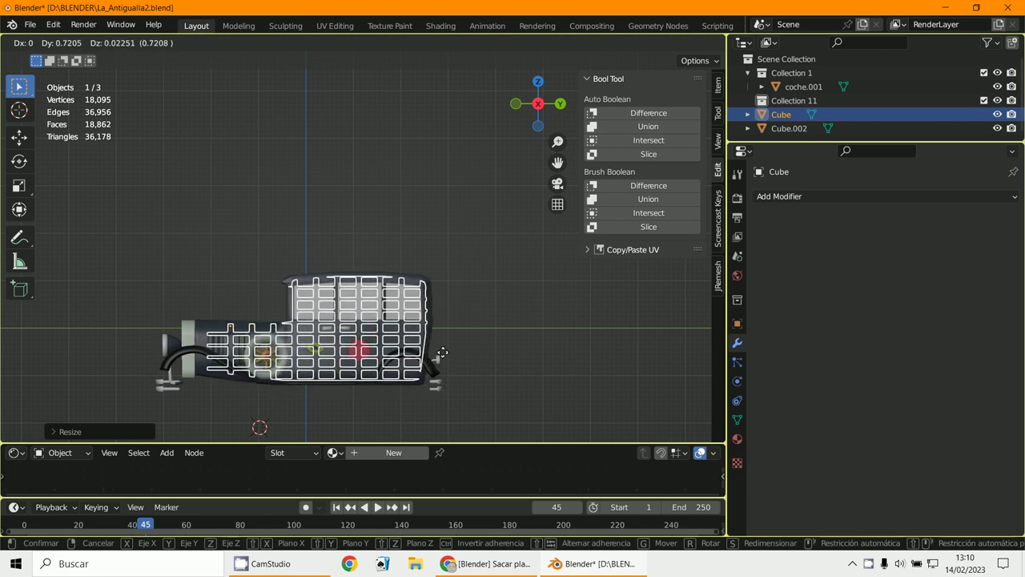
pyautogui.click(443, 352)
# Nudge the rib lattice slightly along global X so its ribs stop protruding from the side of the car body
pyautogui.moveTo(442, 352); pyautogui.dragTo(724, 407, button='middle')
pyautogui.hotkey('alt', 'a')
pyautogui.moveTo(2, 407); pyautogui.dragTo(120, 425, button='middle')
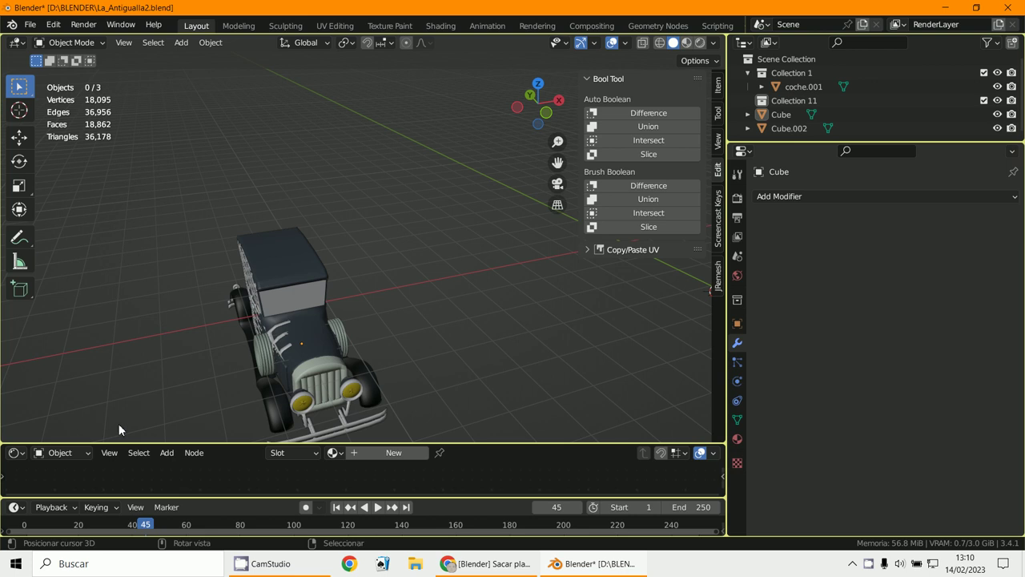
pyautogui.click(277, 346)
pyautogui.click(276, 346)
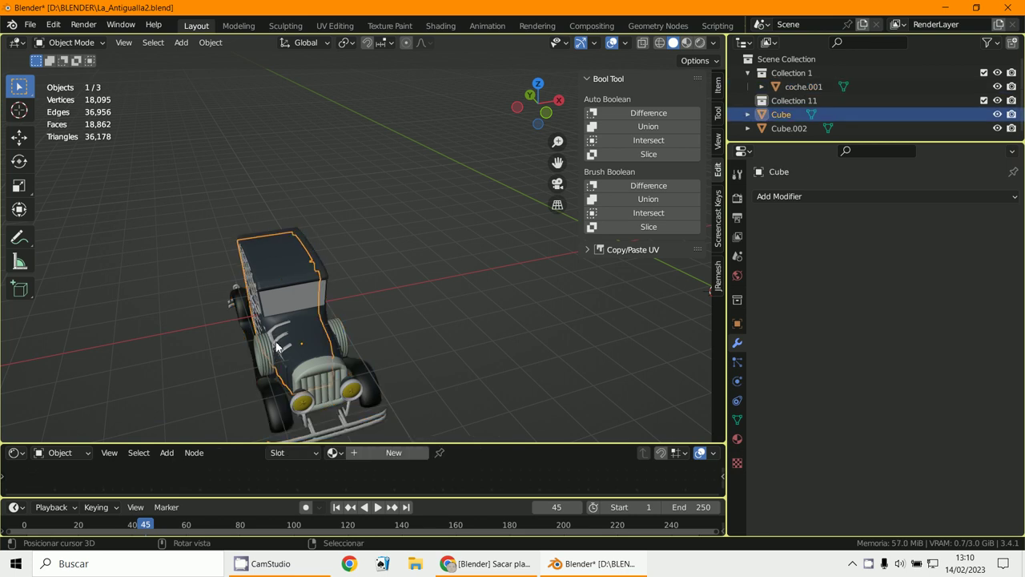
pyautogui.moveTo(305, 388)
pyautogui.mouseDown(button='middle')
pyautogui.moveTo(381, 345)
pyautogui.moveTo(312, 375)
pyautogui.mouseUp(button='middle')
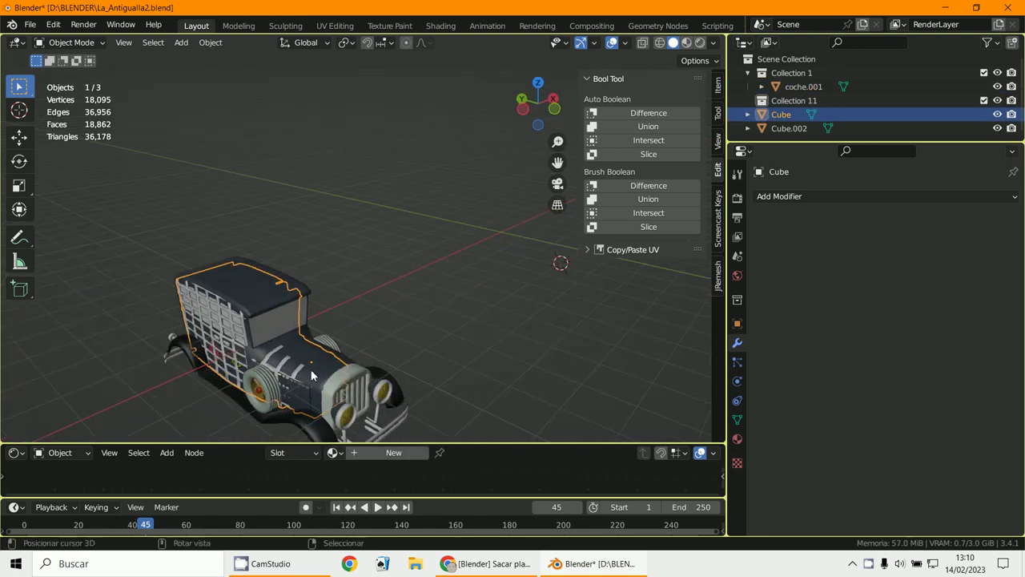
pyautogui.click(279, 364)
pyautogui.click(281, 368)
pyautogui.press('g')
pyautogui.press('x')
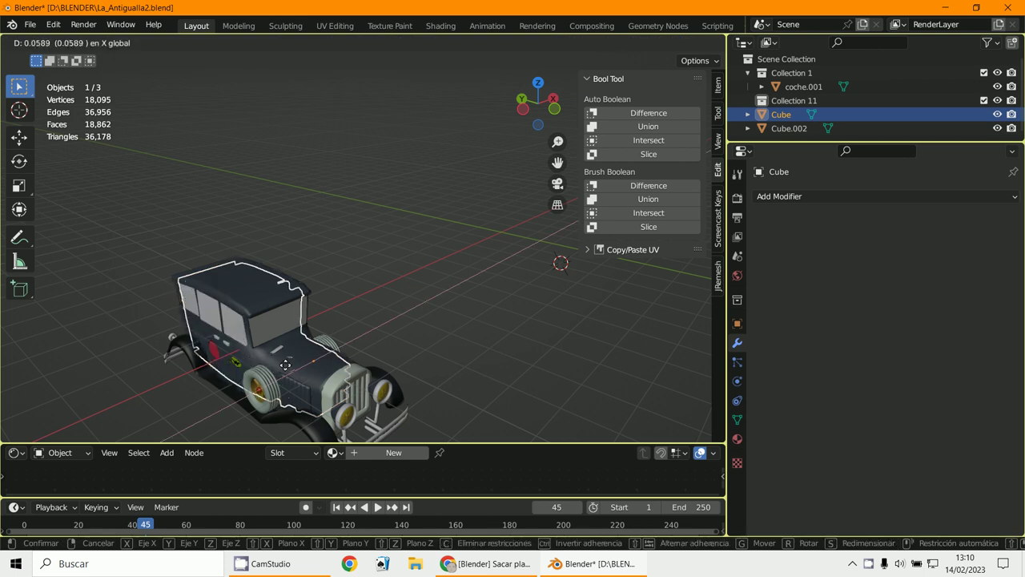
pyautogui.click(289, 369)
# Check the car from its other side, then select the original car and hide it, leaving only the lattice
pyautogui.moveTo(221, 375); pyautogui.dragTo(160, 365, button='middle')
pyautogui.click(424, 389)
pyautogui.moveTo(425, 390); pyautogui.dragTo(436, 349, button='middle')
pyautogui.scroll(2, 419, 373)
pyautogui.scroll(1, 436, 349)
pyautogui.click(463, 389)
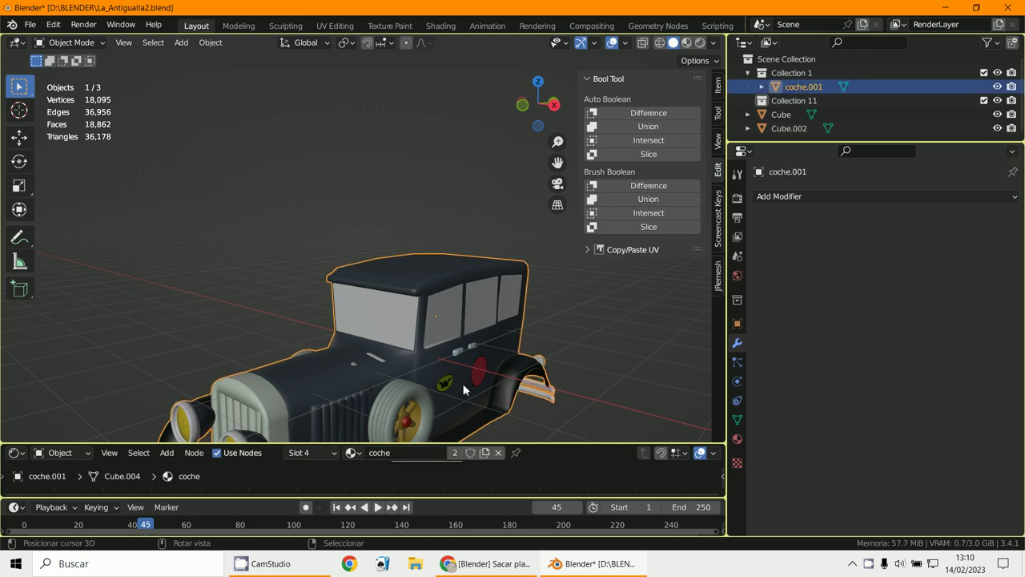
pyautogui.press('h')
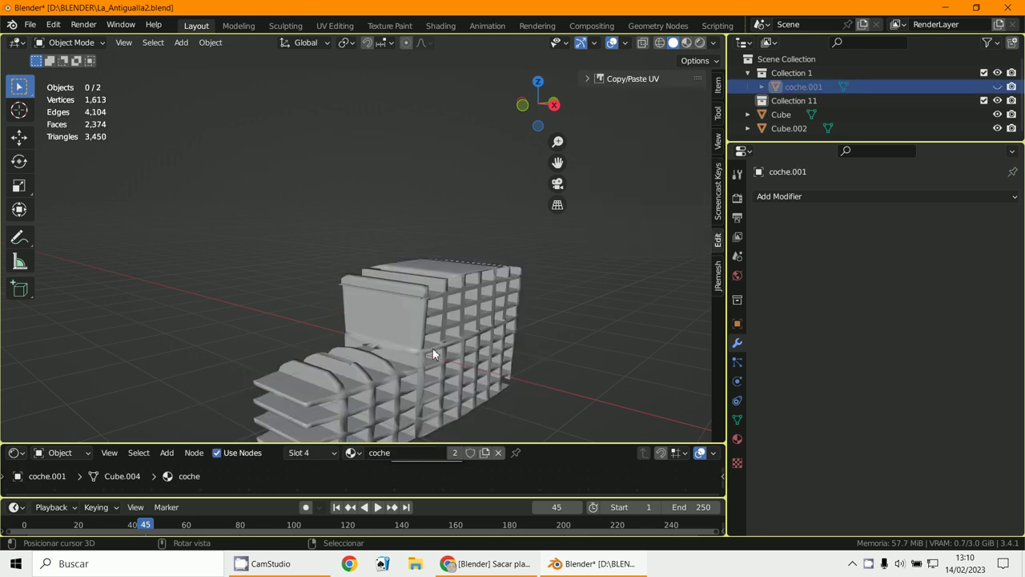
# Examine the finished rib lattice from several angles and up close, checking the roof, hood and side ribs
pyautogui.moveTo(433, 353); pyautogui.dragTo(425, 373, button='middle')
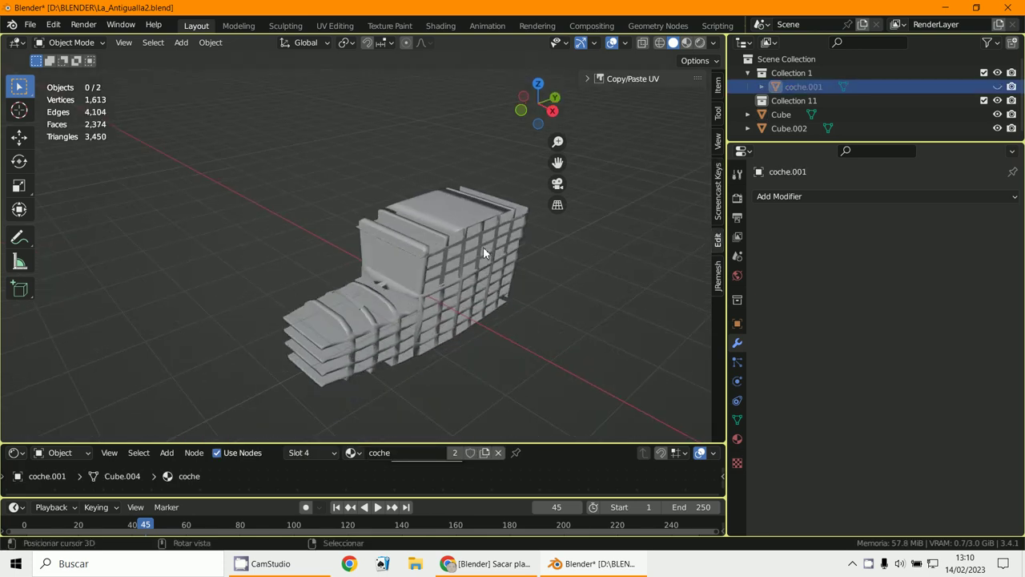
pyautogui.scroll(4, 483, 250)
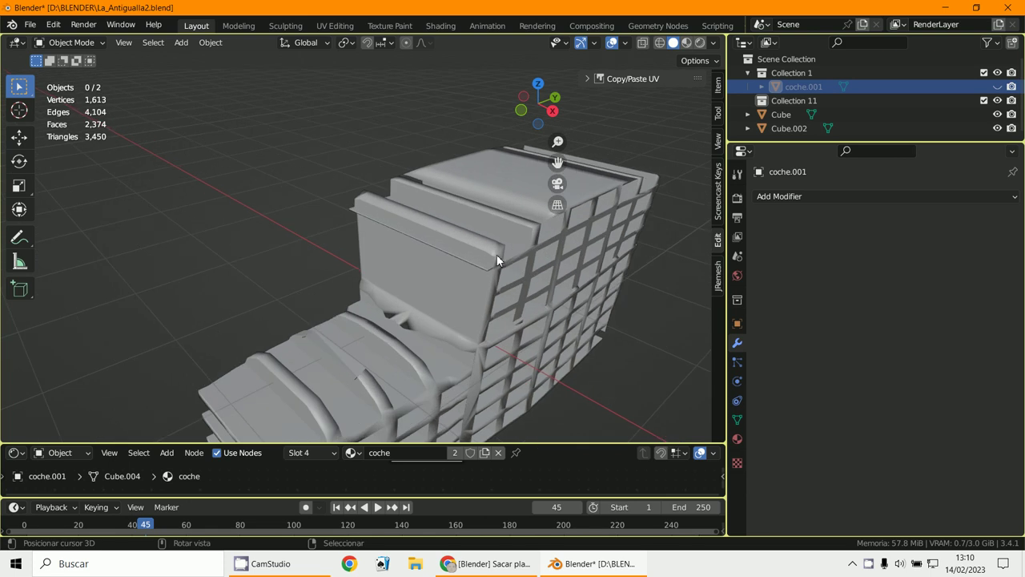
pyautogui.scroll(2, 496, 253)
pyautogui.moveTo(521, 286); pyautogui.dragTo(602, 365, button='middle')
pyautogui.scroll(-6, 506, 403)
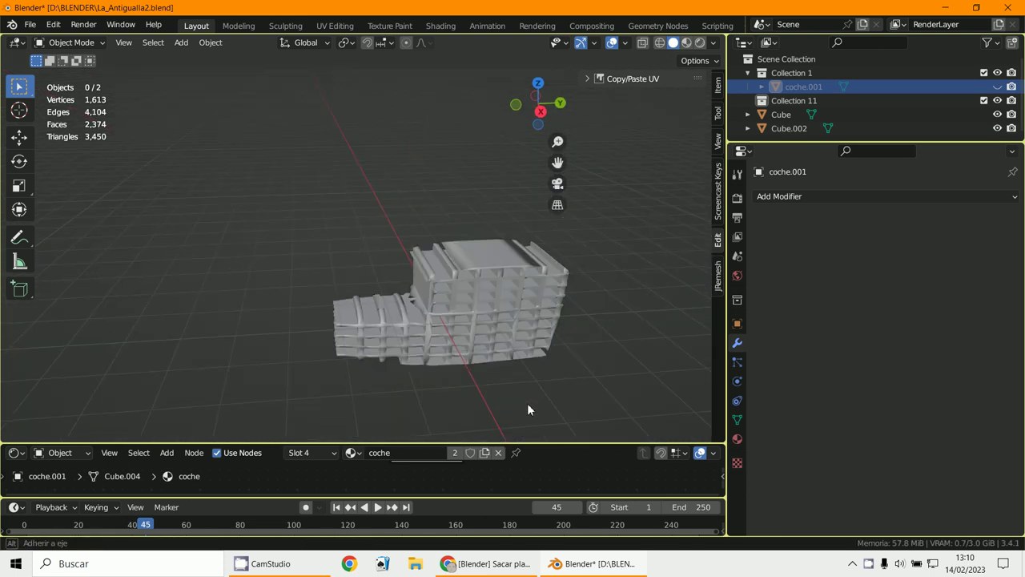
pyautogui.moveTo(527, 403); pyautogui.dragTo(485, 243, button='middle')
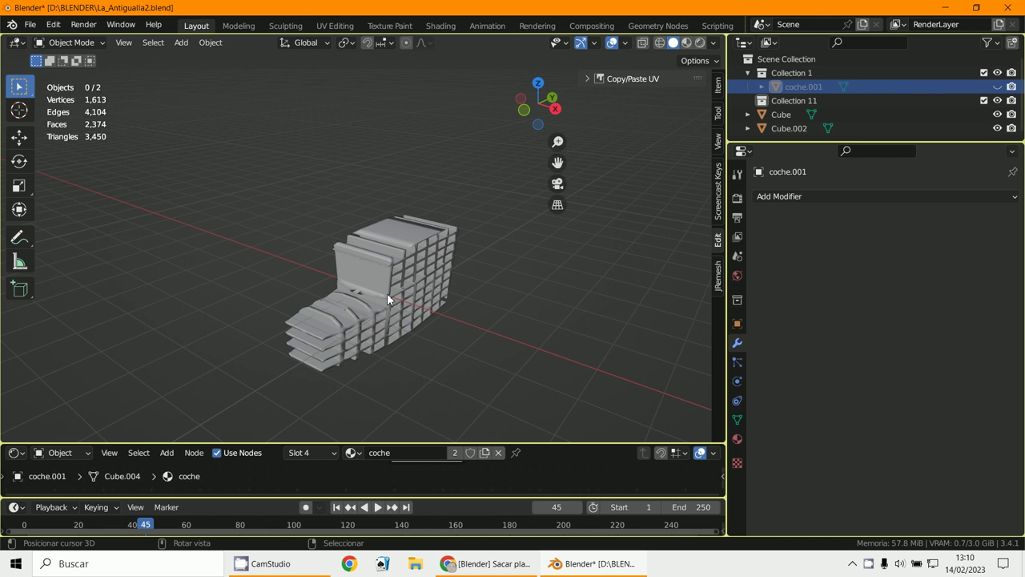
pyautogui.moveTo(387, 299); pyautogui.dragTo(454, 309, button='middle')
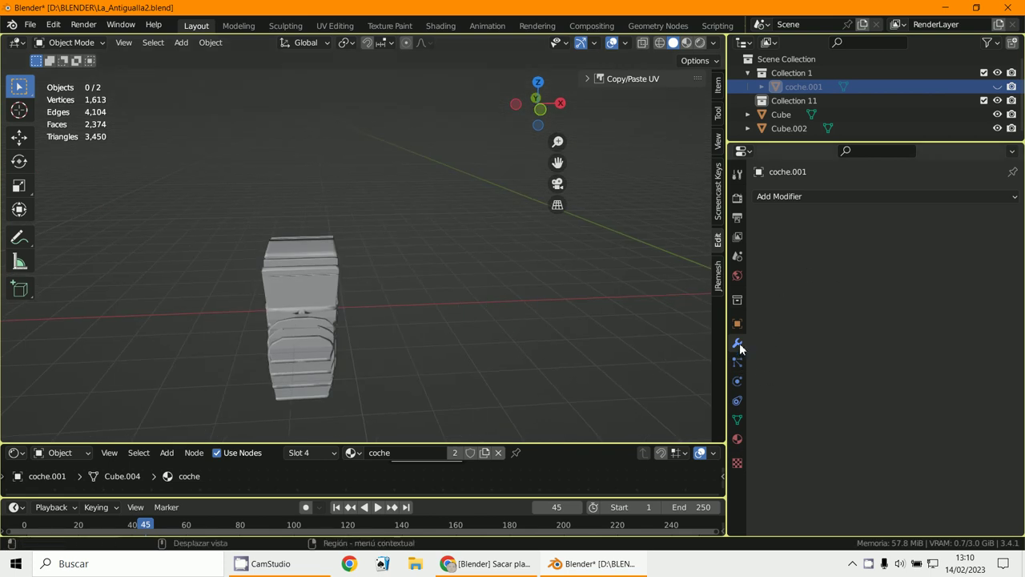
pyautogui.click(807, 196)
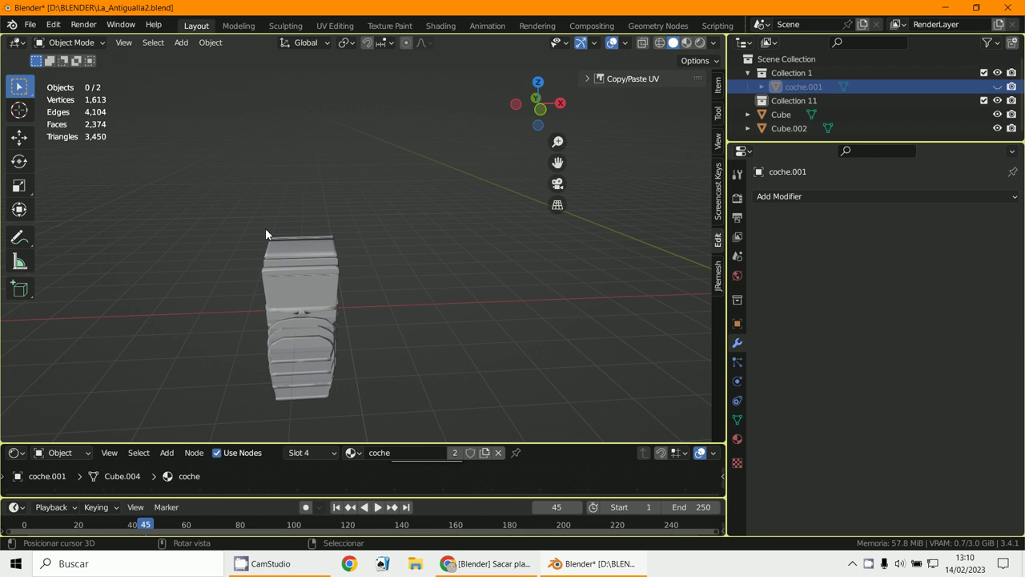
pyautogui.scroll(3, 336, 288)
pyautogui.moveTo(343, 322); pyautogui.dragTo(175, 265, button='middle')
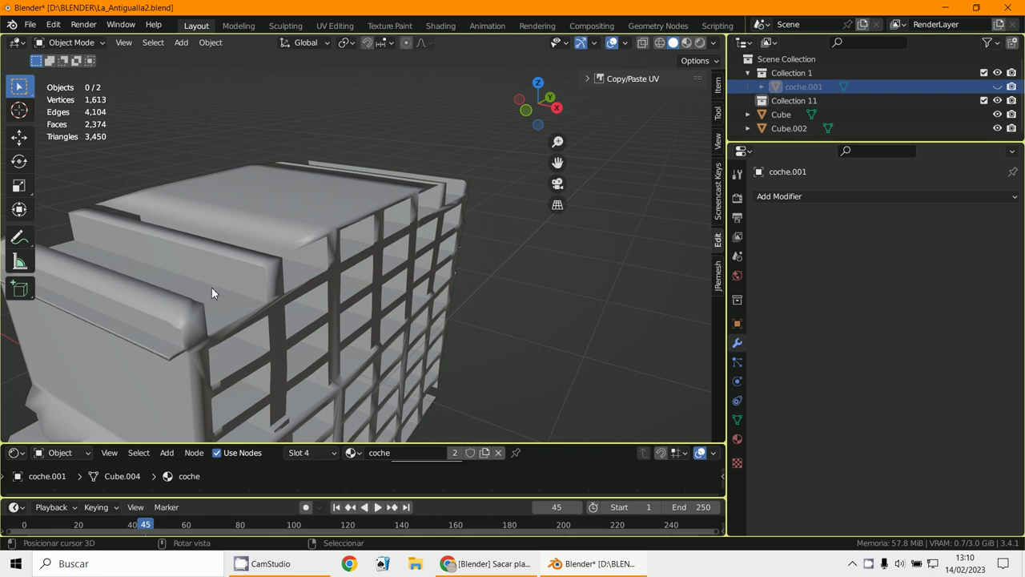
pyautogui.scroll(-3, 266, 317)
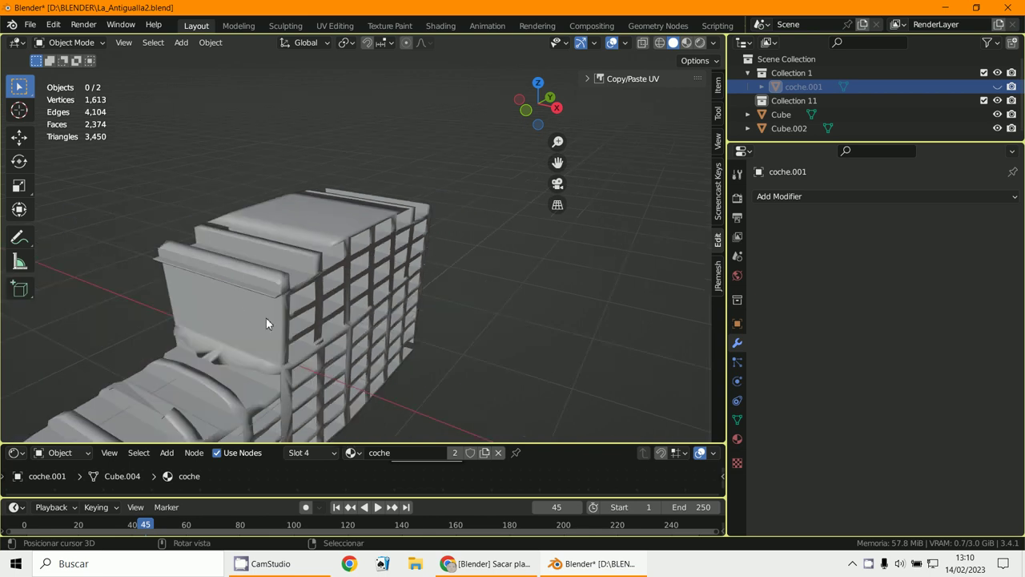
pyautogui.keyDown('shift'); pyautogui.moveTo(377, 362); pyautogui.dragTo(377, 349, button='middle'); pyautogui.keyUp('shift')
pyautogui.click(270, 564)
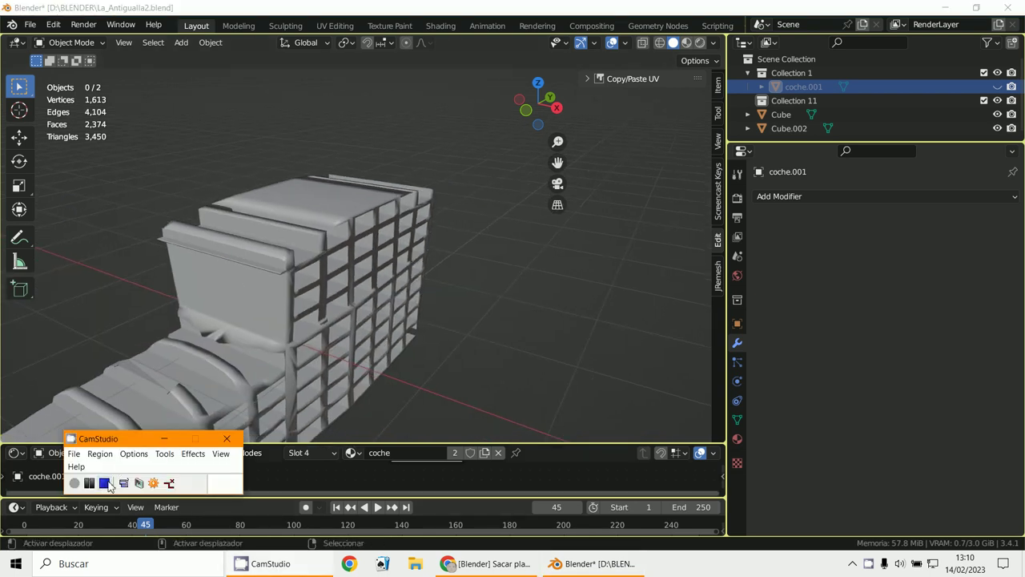